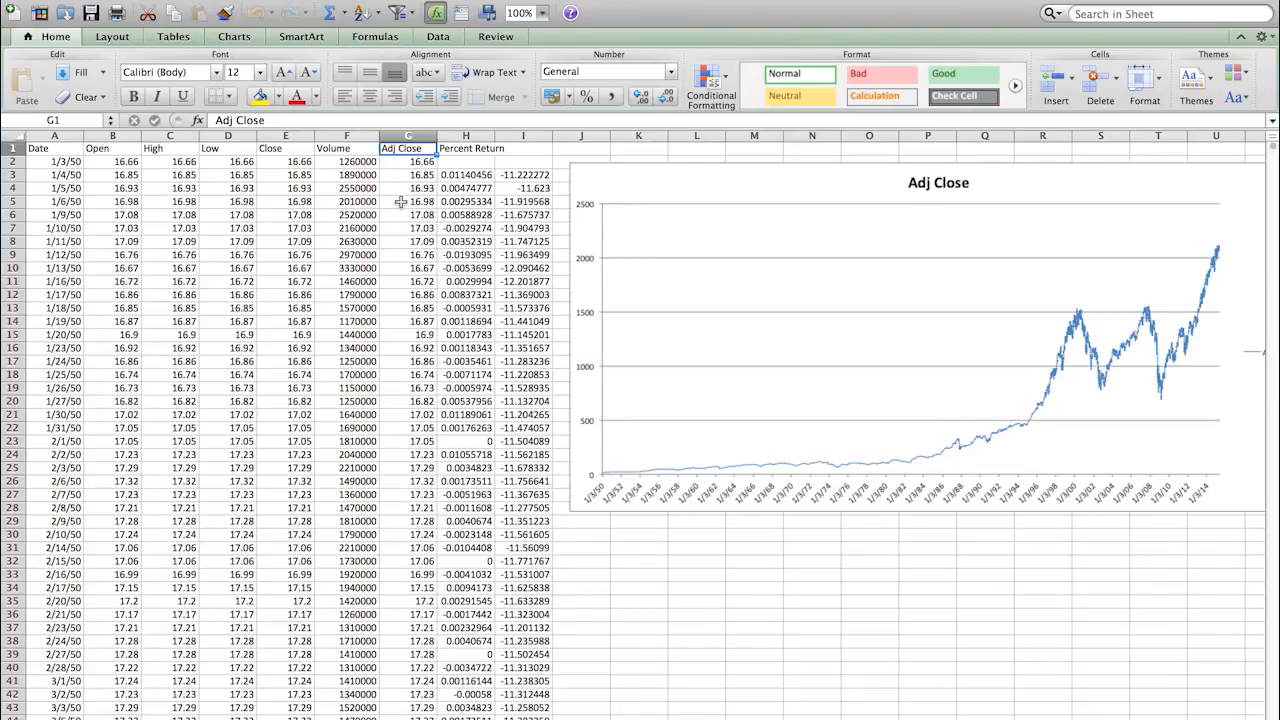
Step: Select the Date column and the Adj Close column G together, then start a new blank sheet
scroll(400, 202, down, 3)
scroll(400, 202, up, 3)
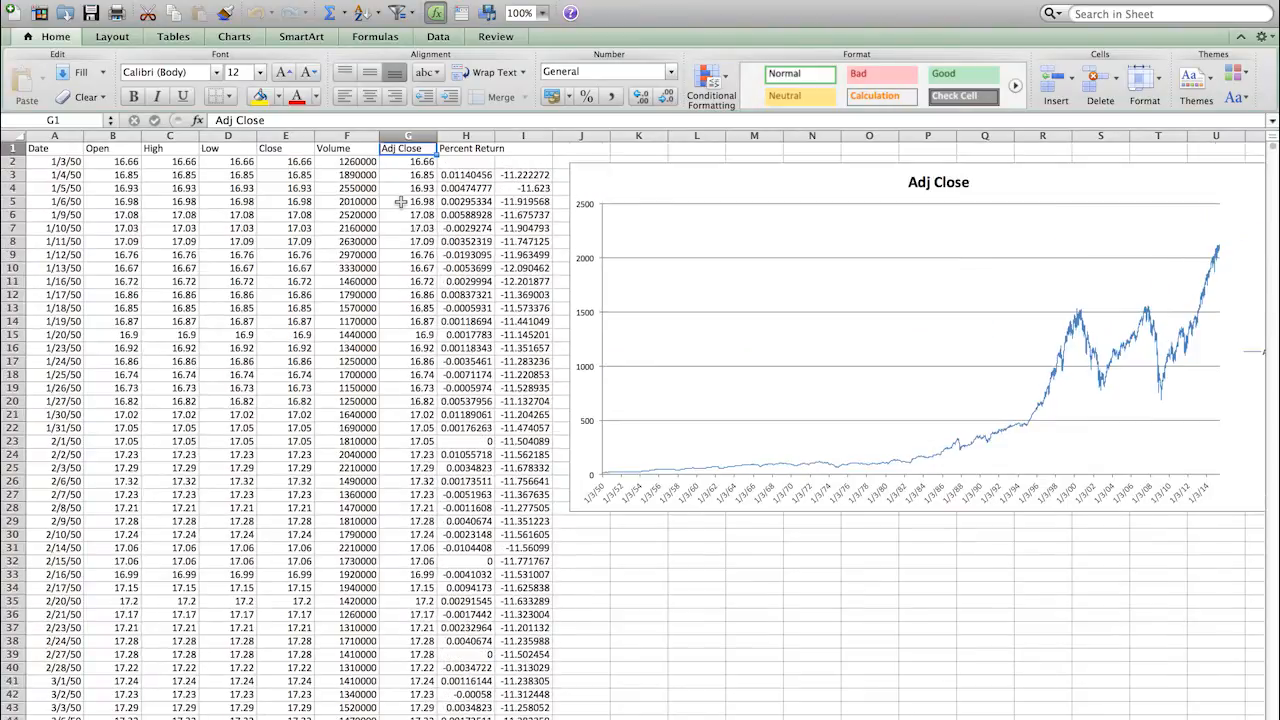
click(46, 148)
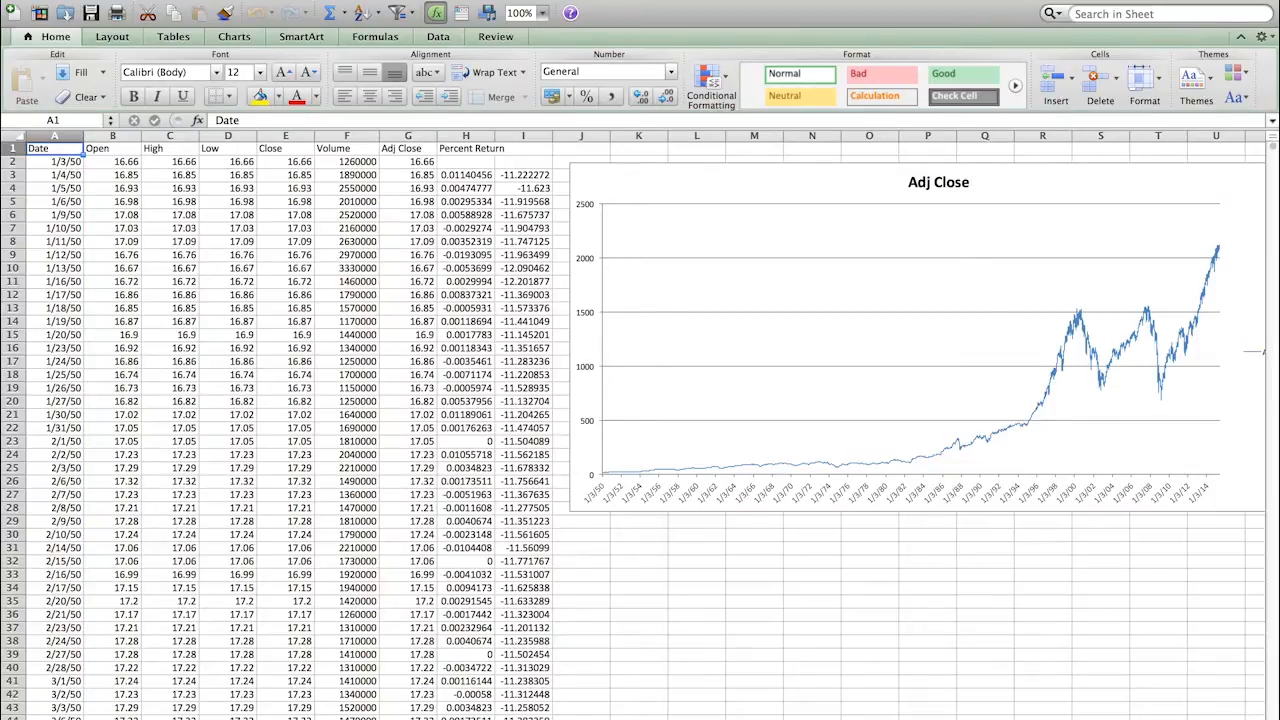
key(ctrl+Page_Down)
click(53, 135)
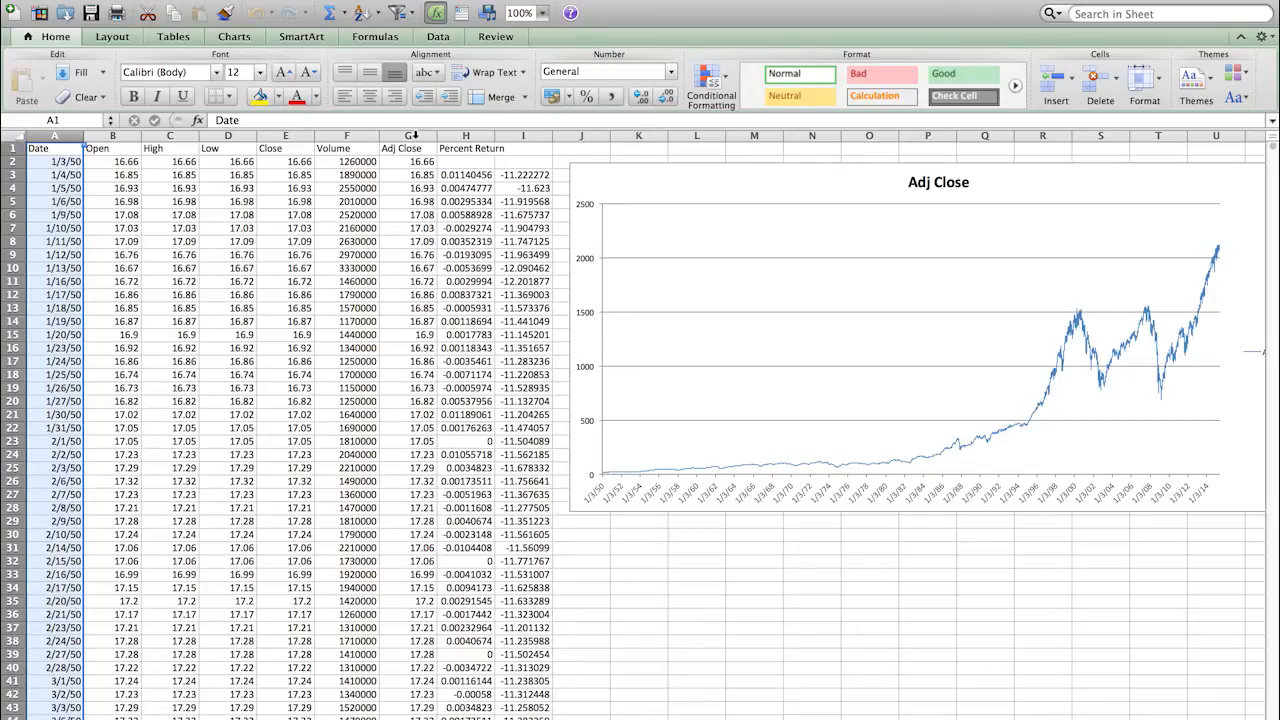
click(411, 135)
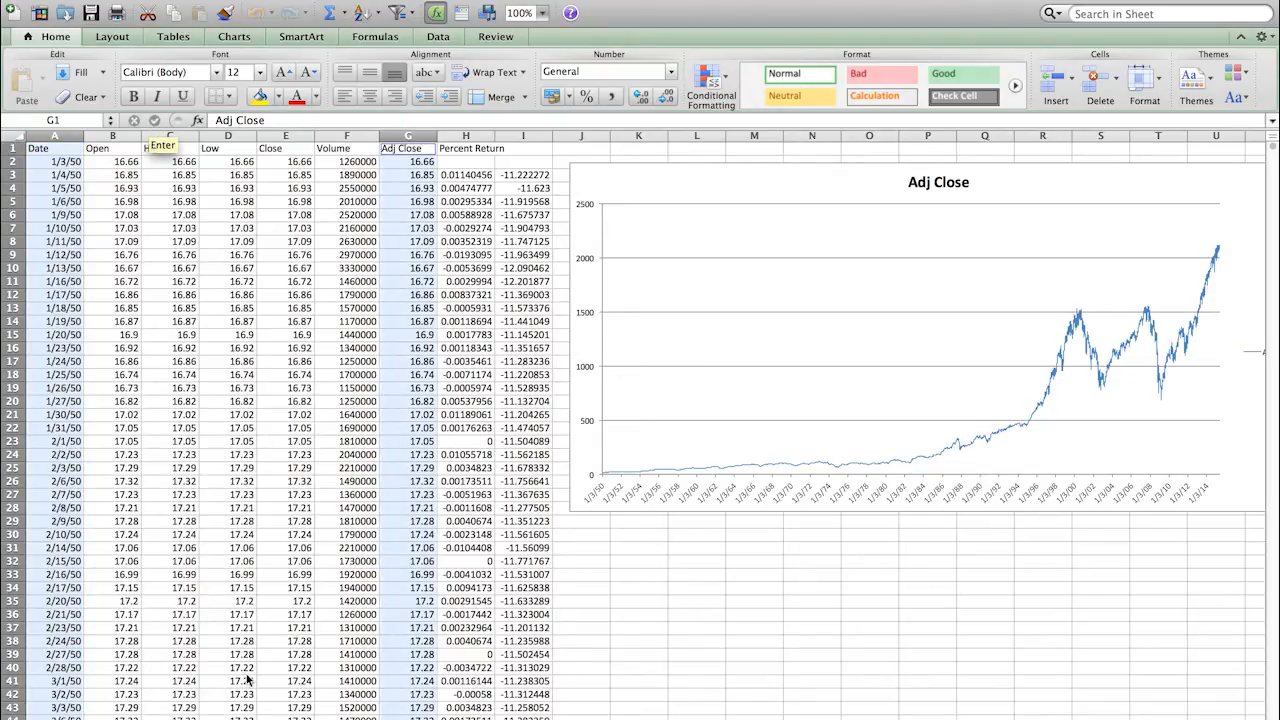
key(super+n)
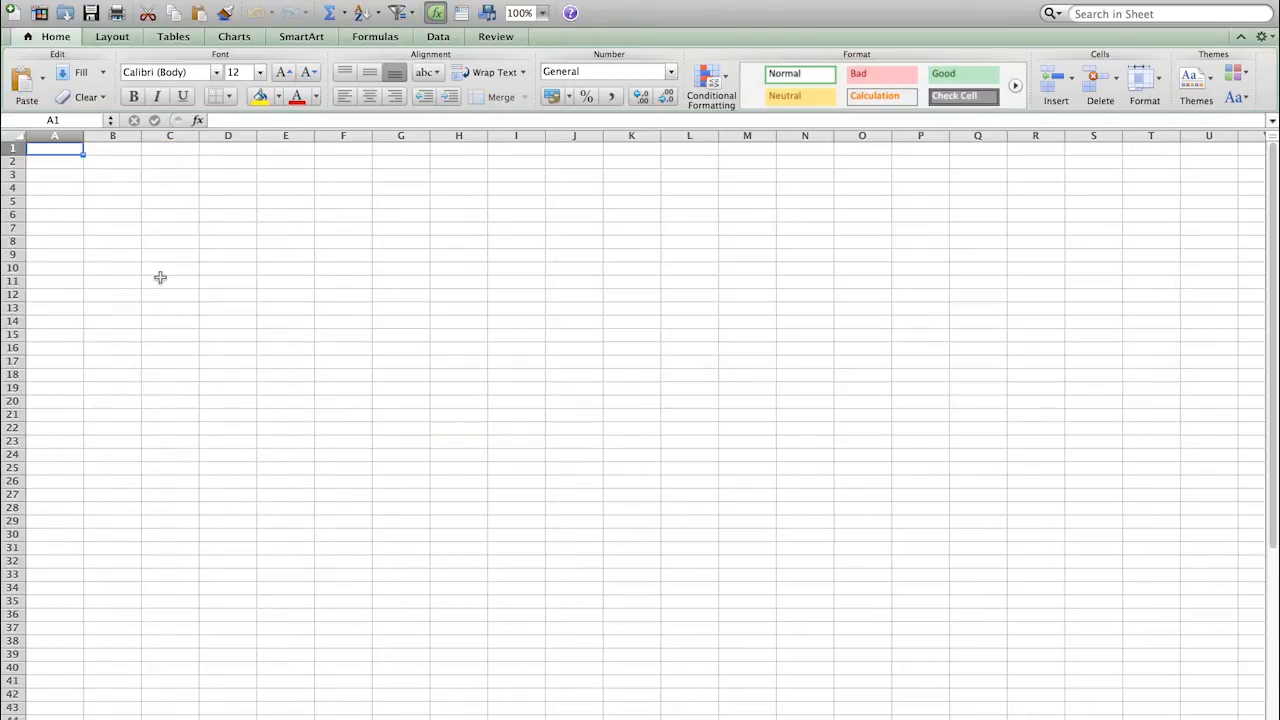
Step: Paste Date and Adj Close into the new sheet and add the heading 'Row' in C1
key(super+v)
click(157, 149)
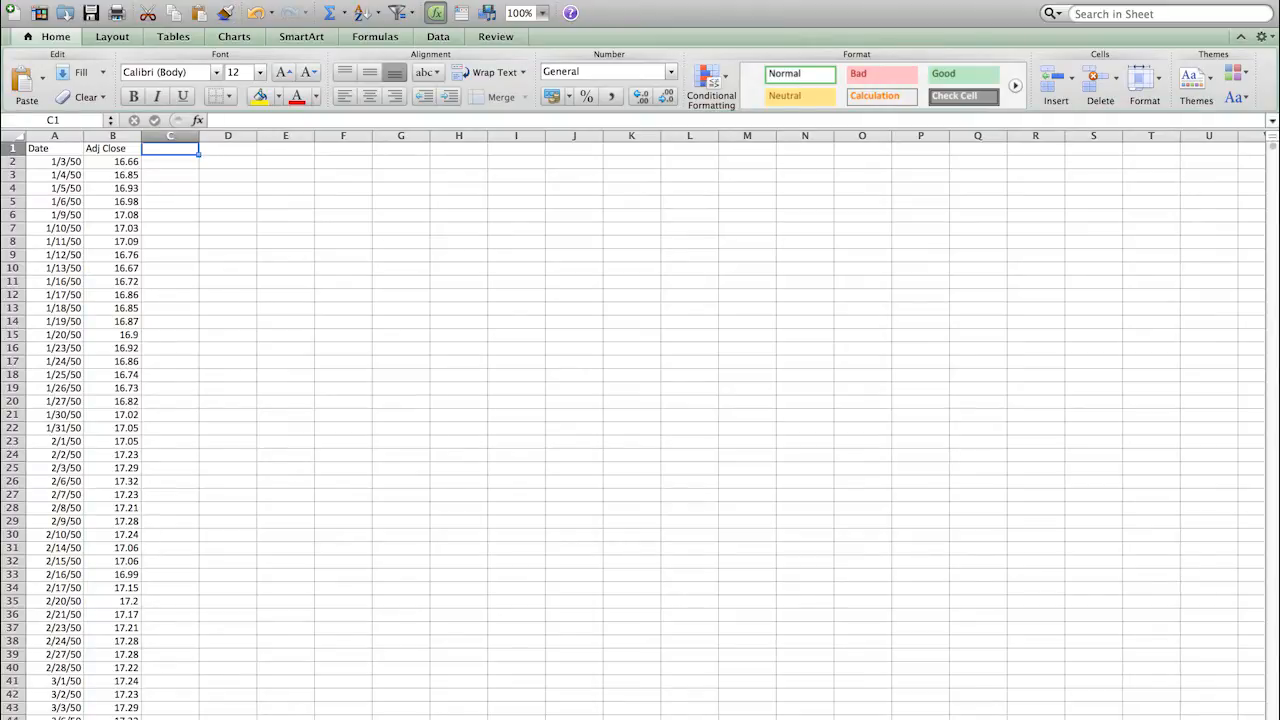
text(Row)
key(Return)
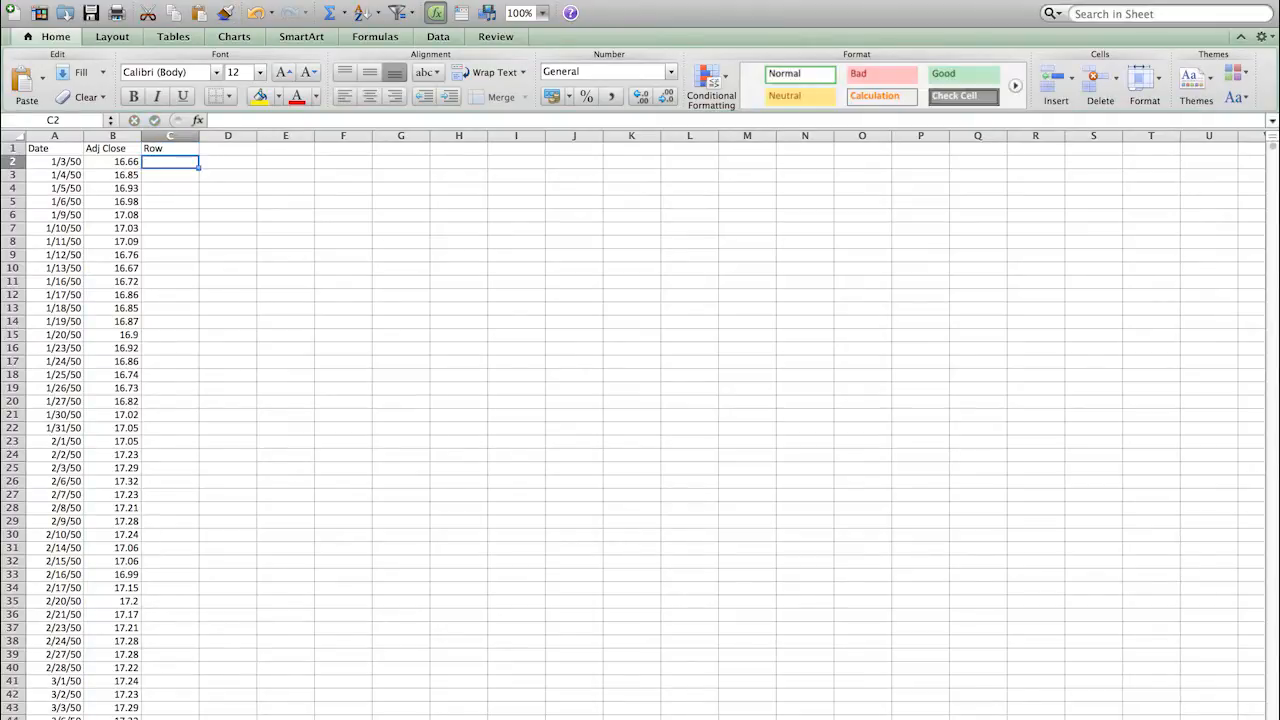
Step: Enter 0 in C2 and the formula =C2+1 in C3
text(0)
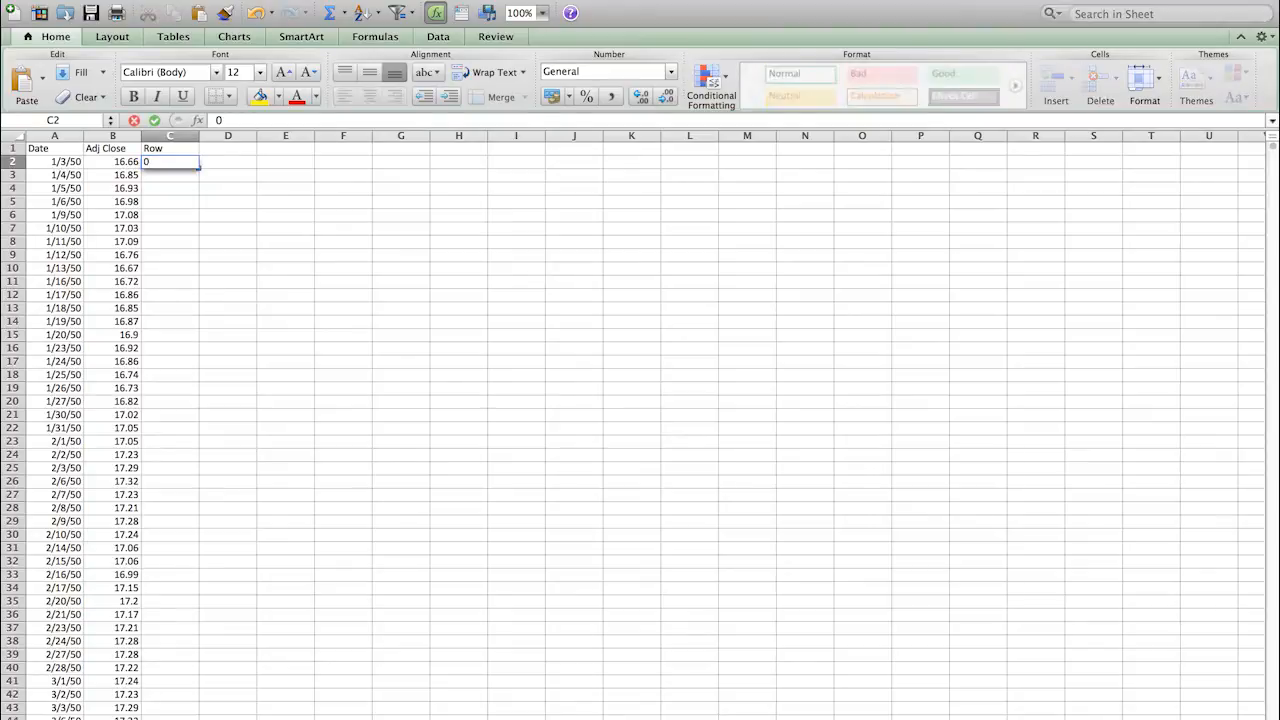
key(Return)
text(=)
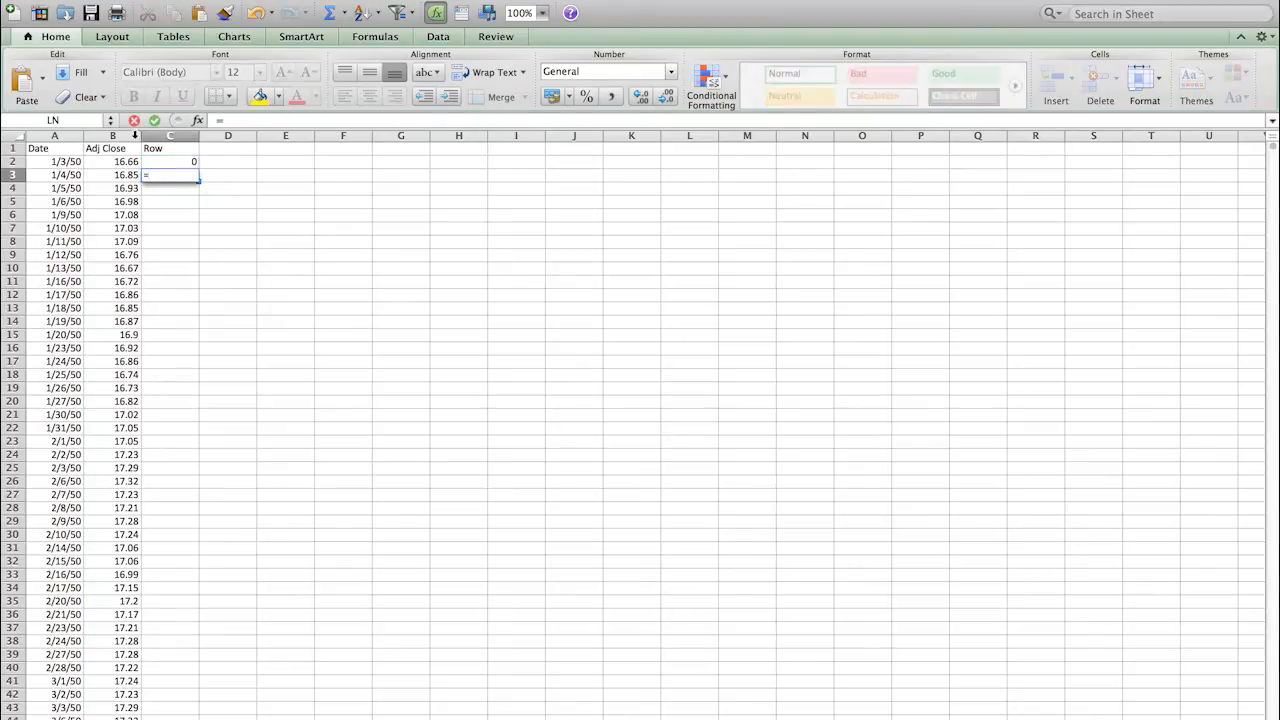
click(162, 161)
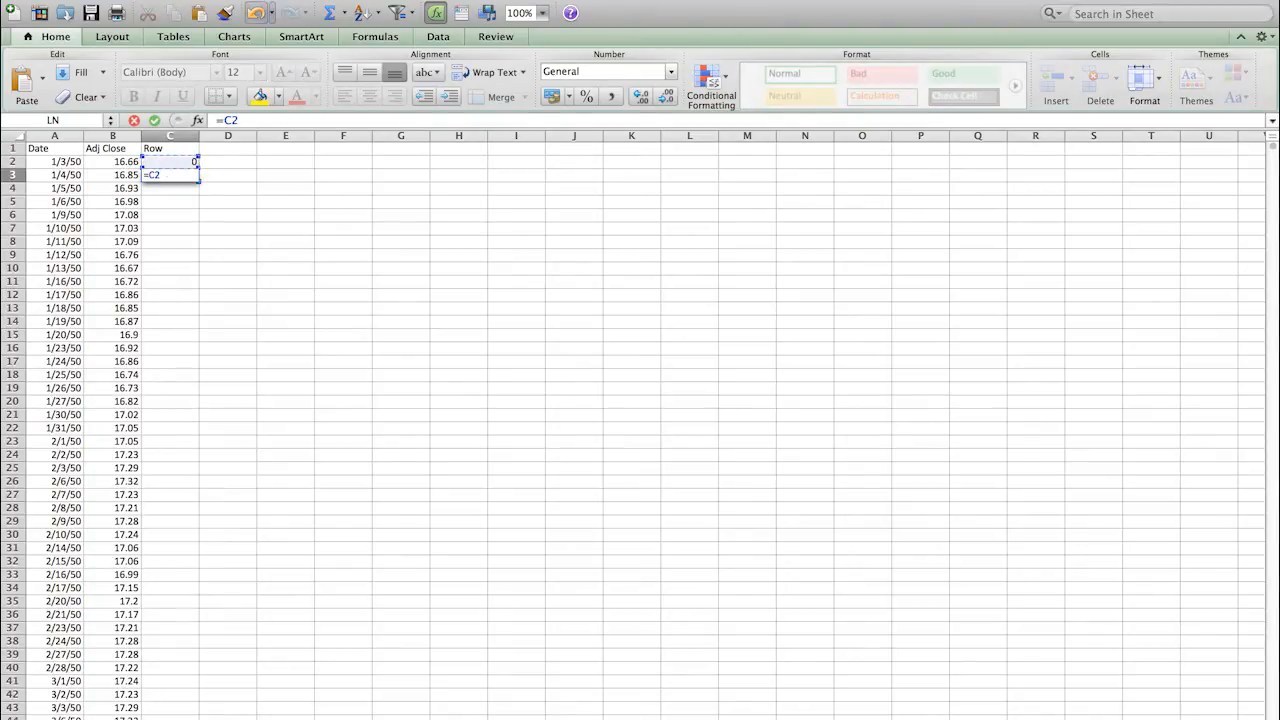
text(+1)
key(Return)
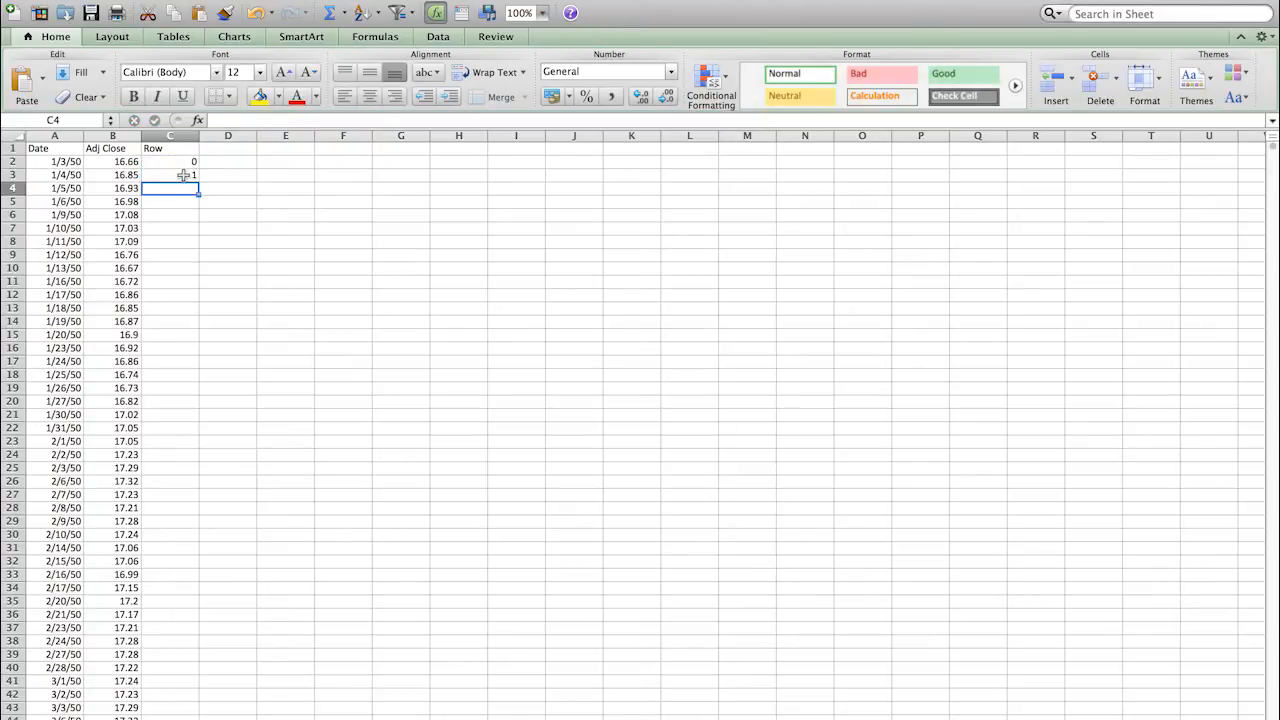
Step: Fill the =C2+1 counter down column C to row 16451, confirming it ends at 16449
click(184, 175)
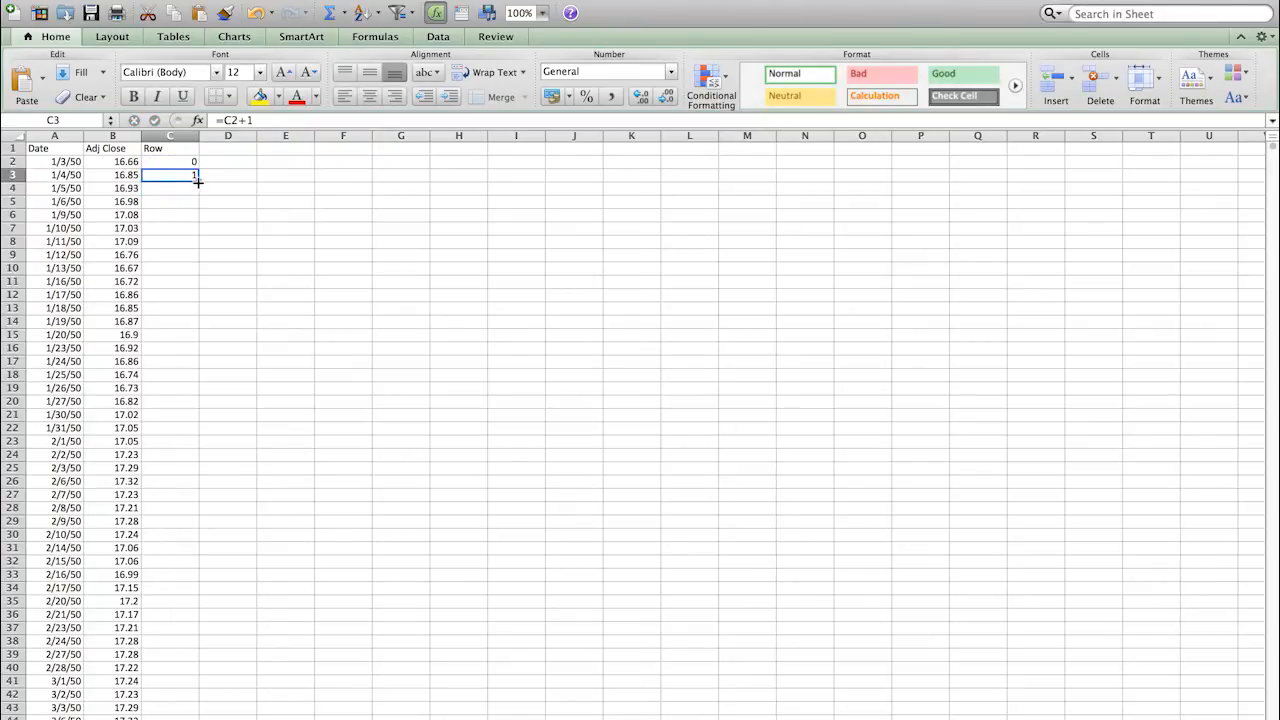
double_click(198, 180)
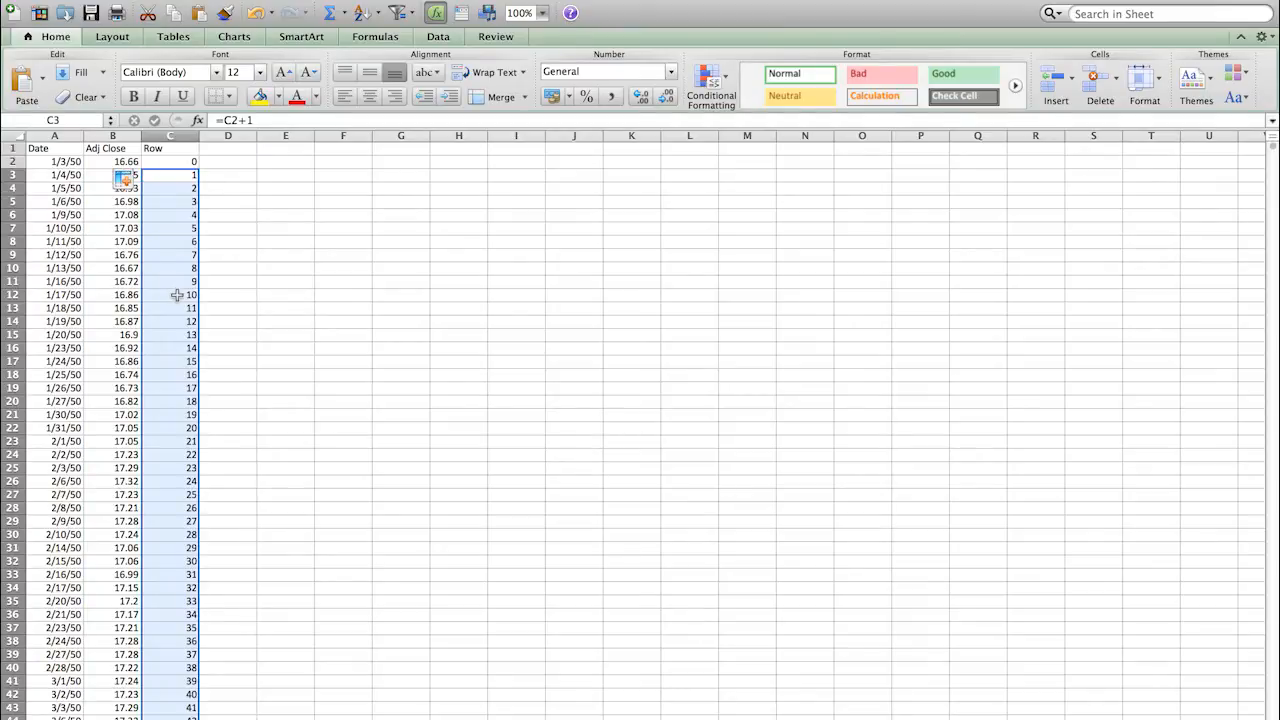
click(277, 259)
scroll(277, 259, down, 13)
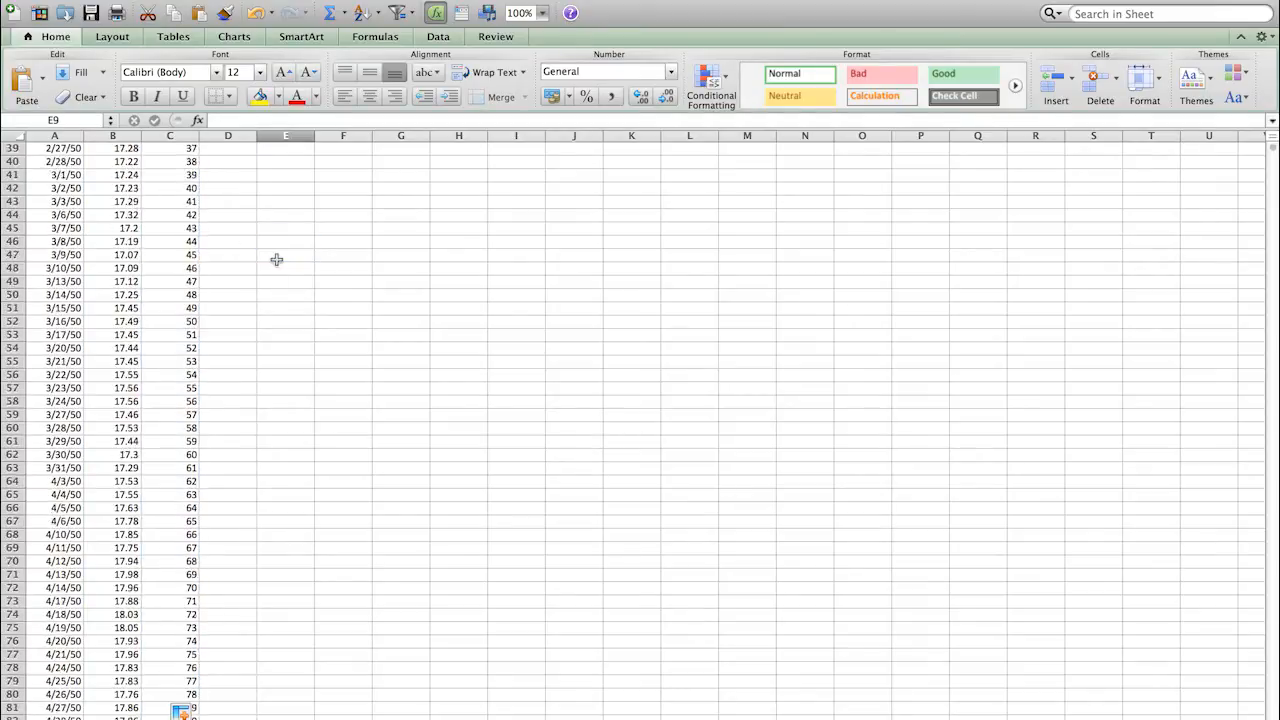
click(168, 266)
key(super+Down)
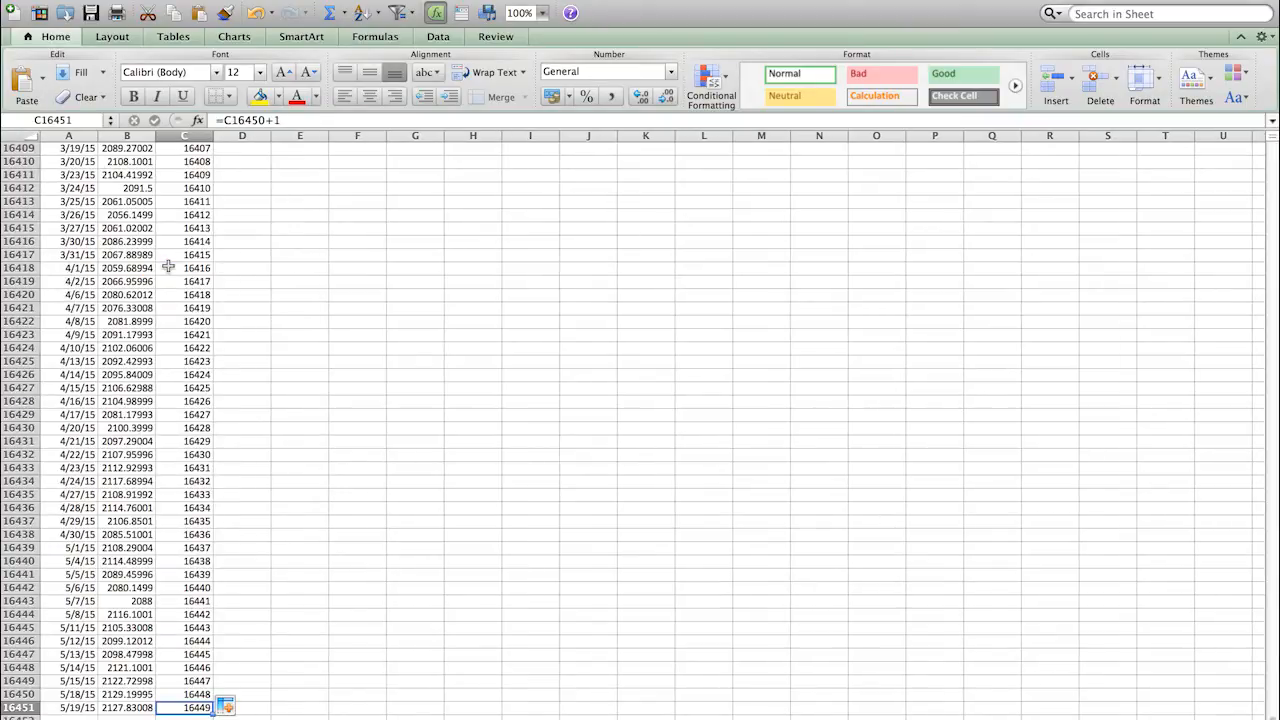
key(super+Up)
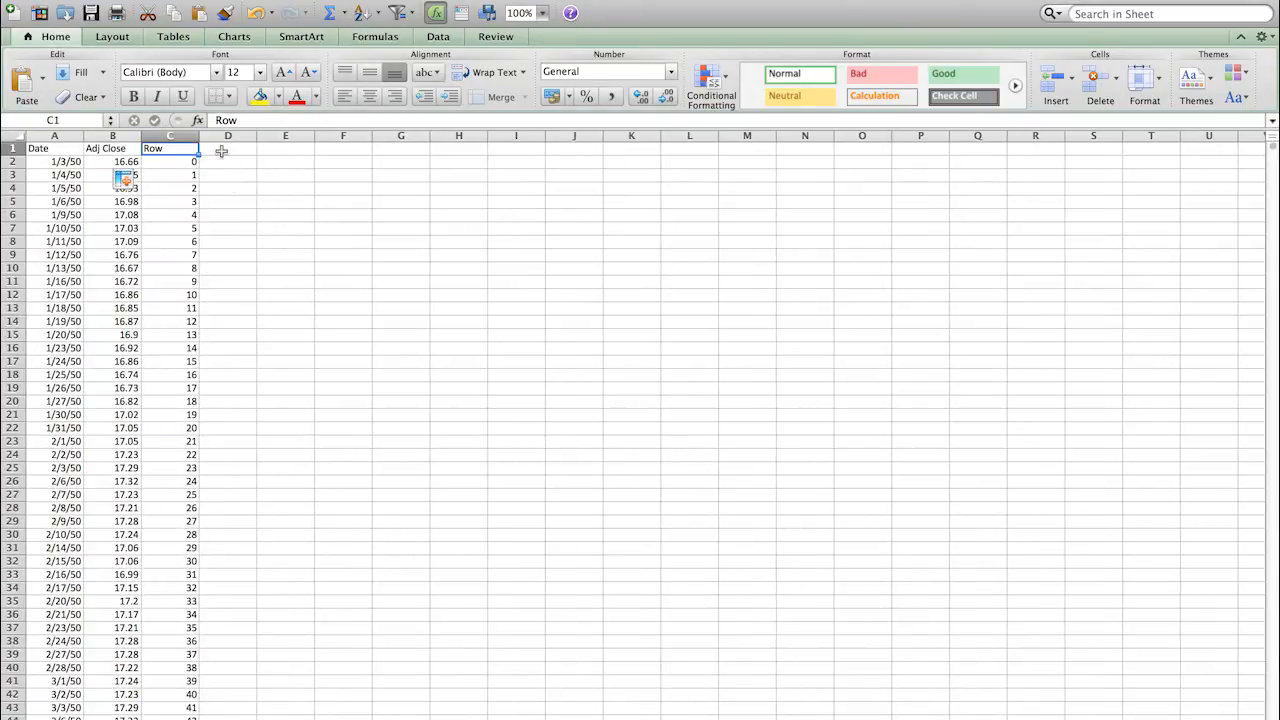
click(221, 146)
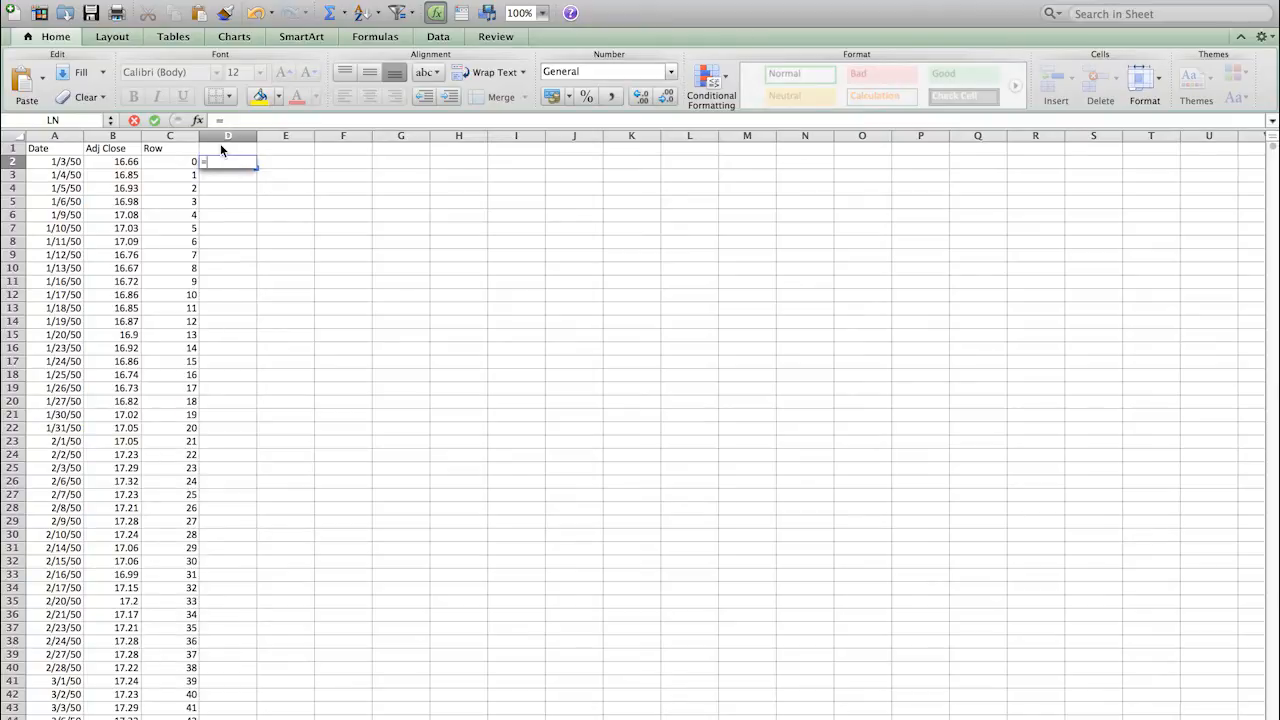
Step: Enter =MOD(C2,5) in D2 so it returns 0 for the first row
text(m)
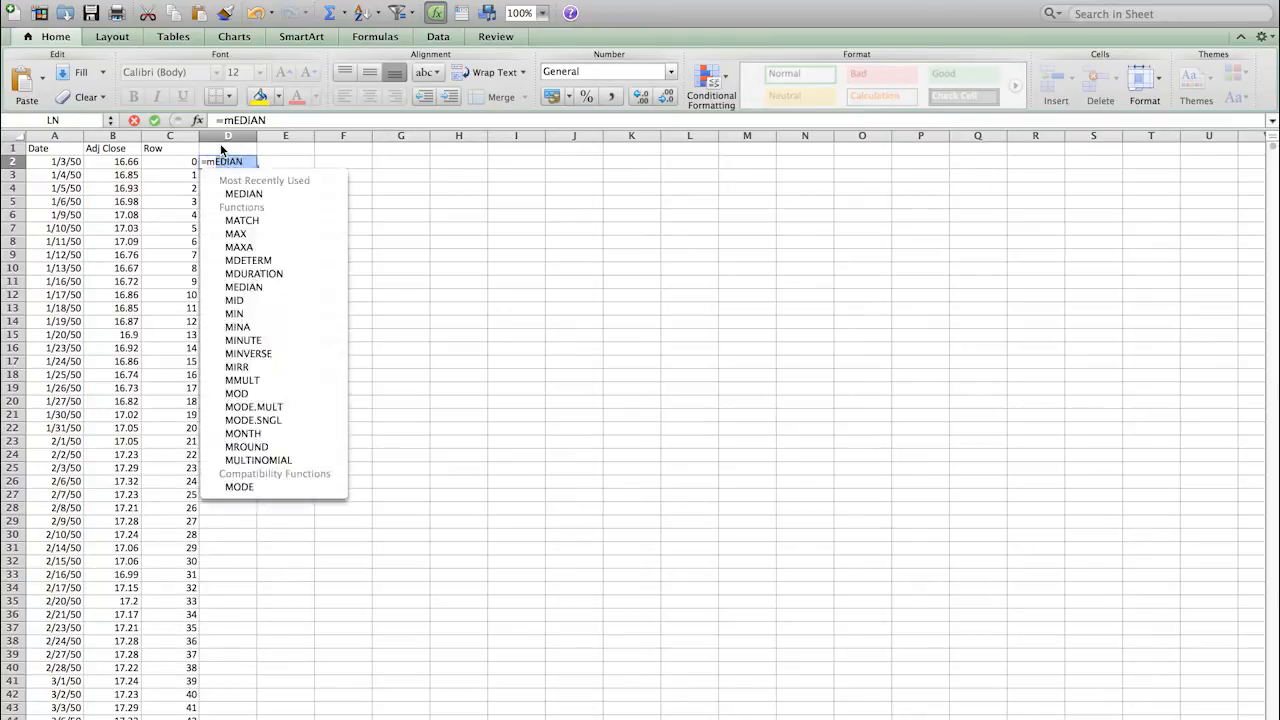
text(od()
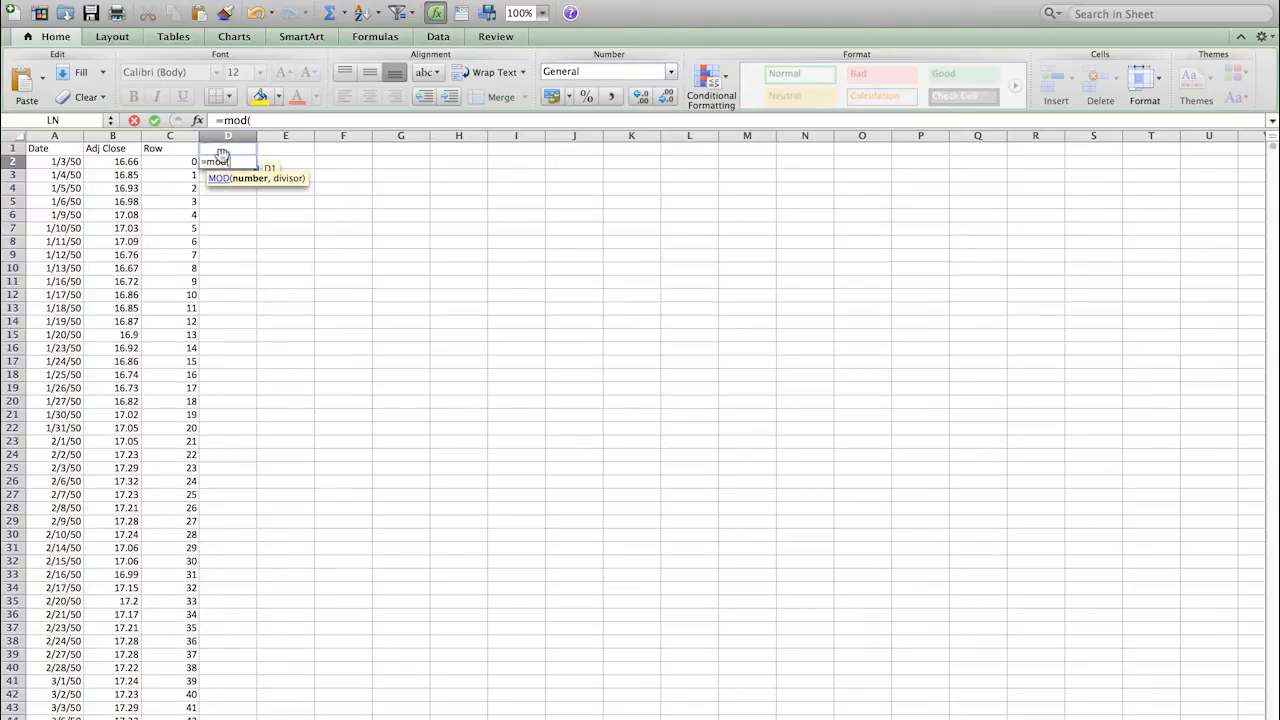
click(178, 161)
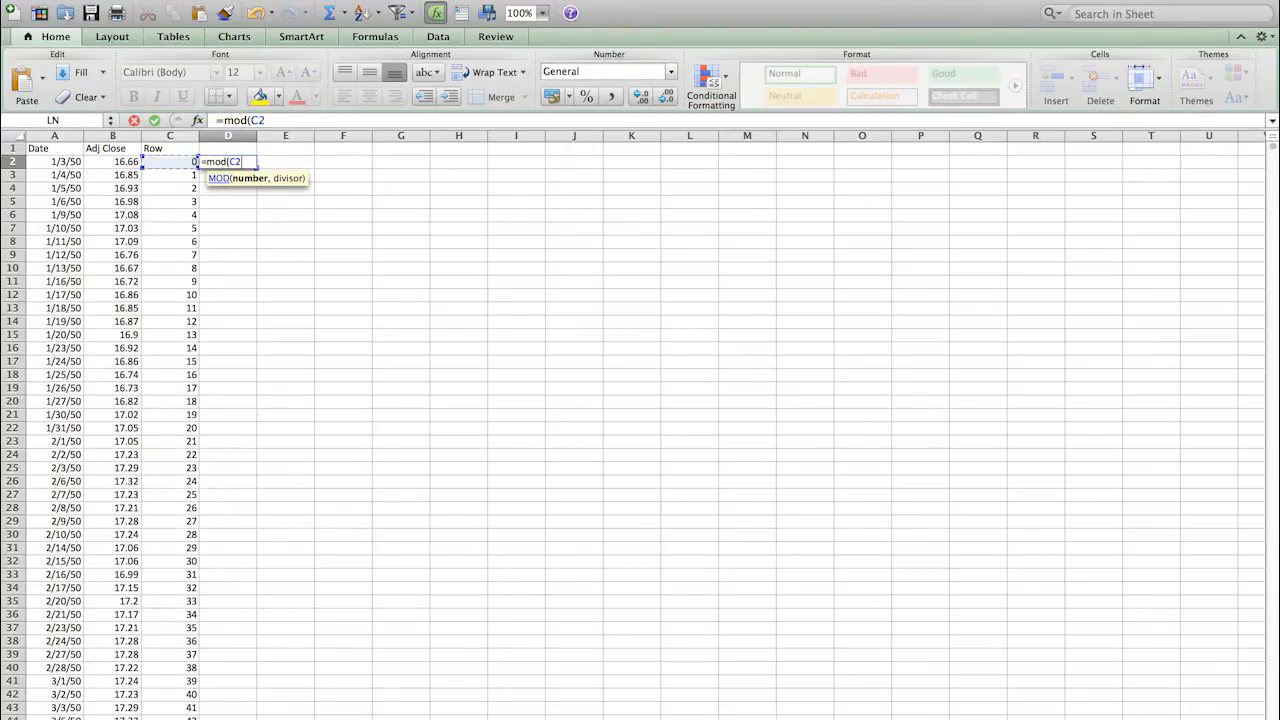
text(,)
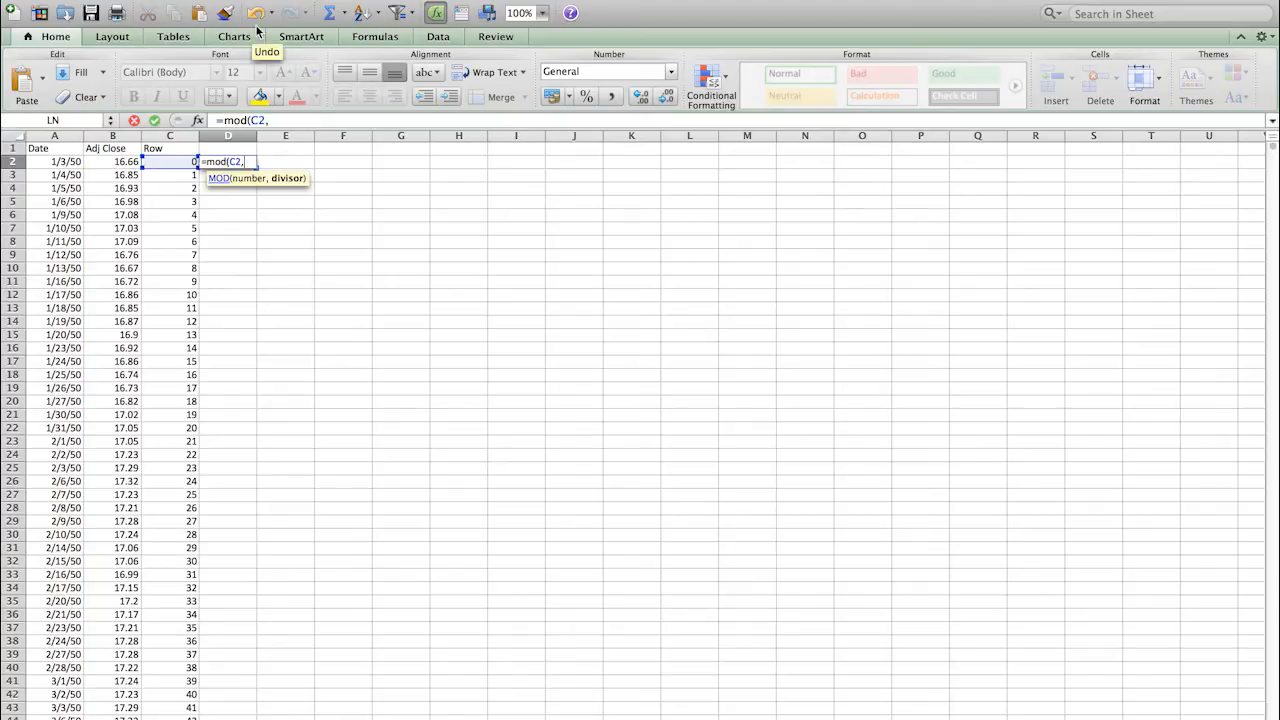
text(5)
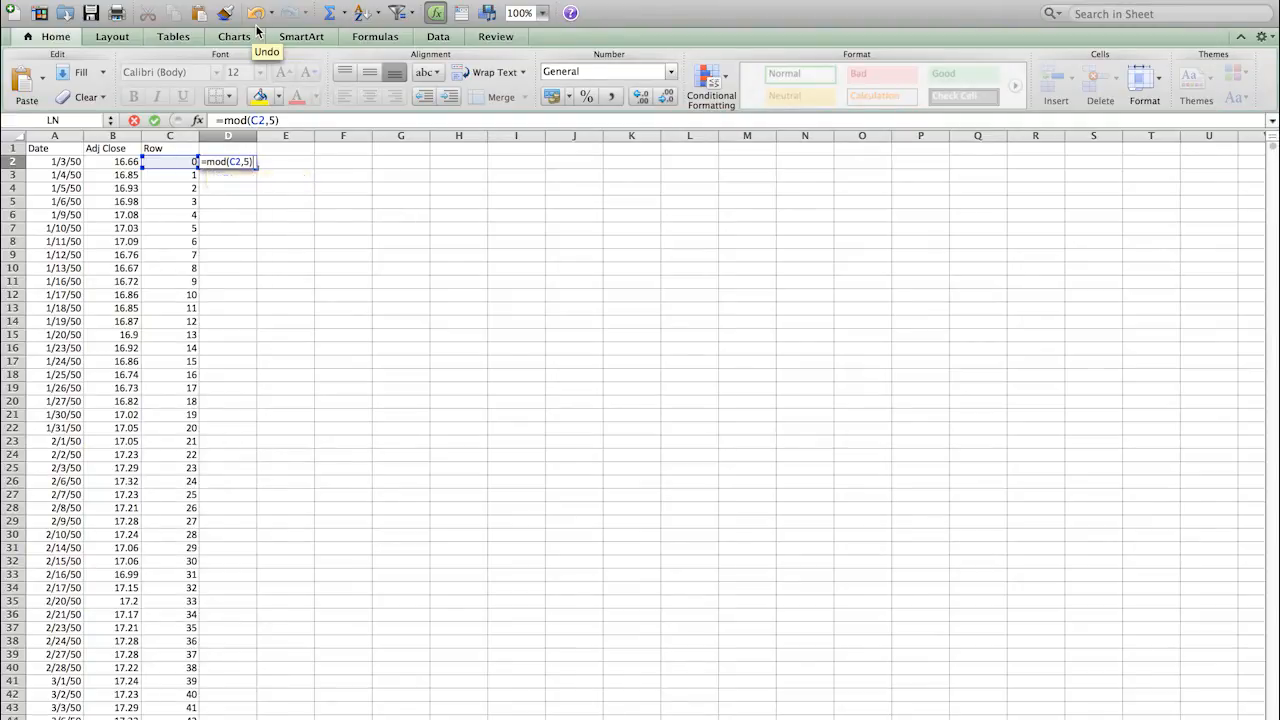
key(Return)
click(219, 160)
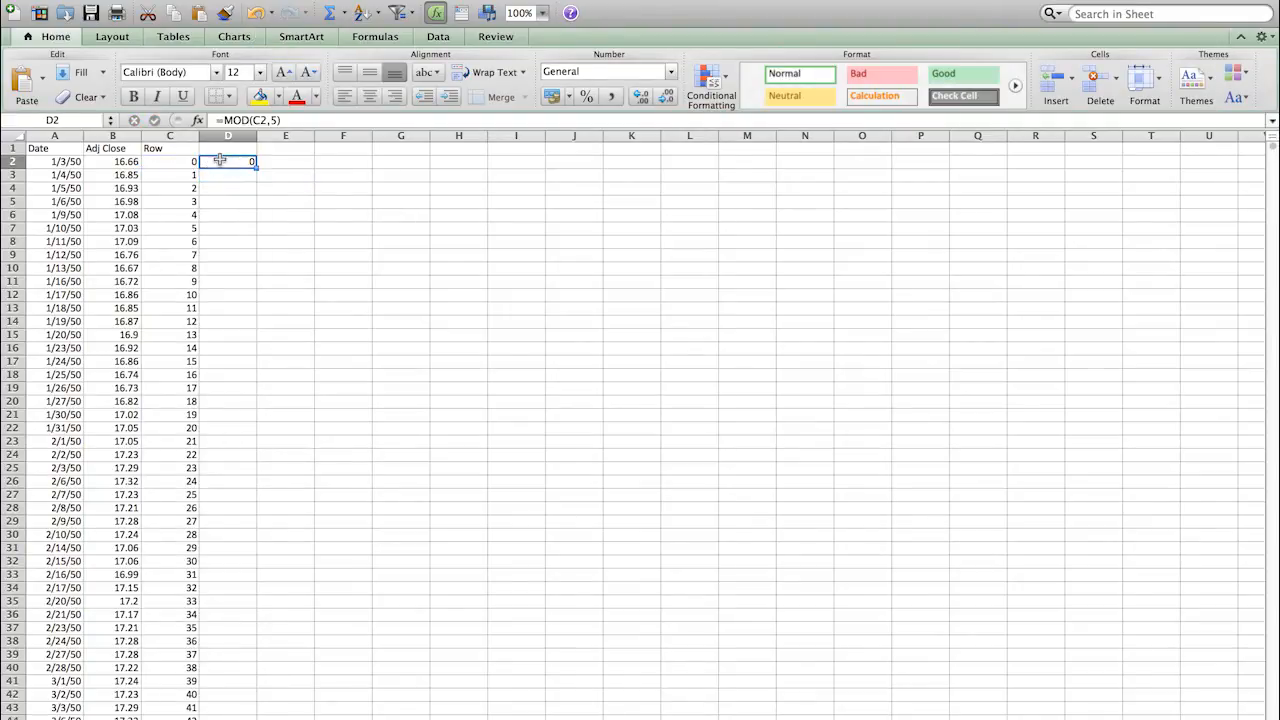
Step: Copy D2's =MOD(C2,5) formula through rows 7, 12 and 17, then to the data's end
drag(255, 165, 252, 215)
click(250, 203)
click(248, 228)
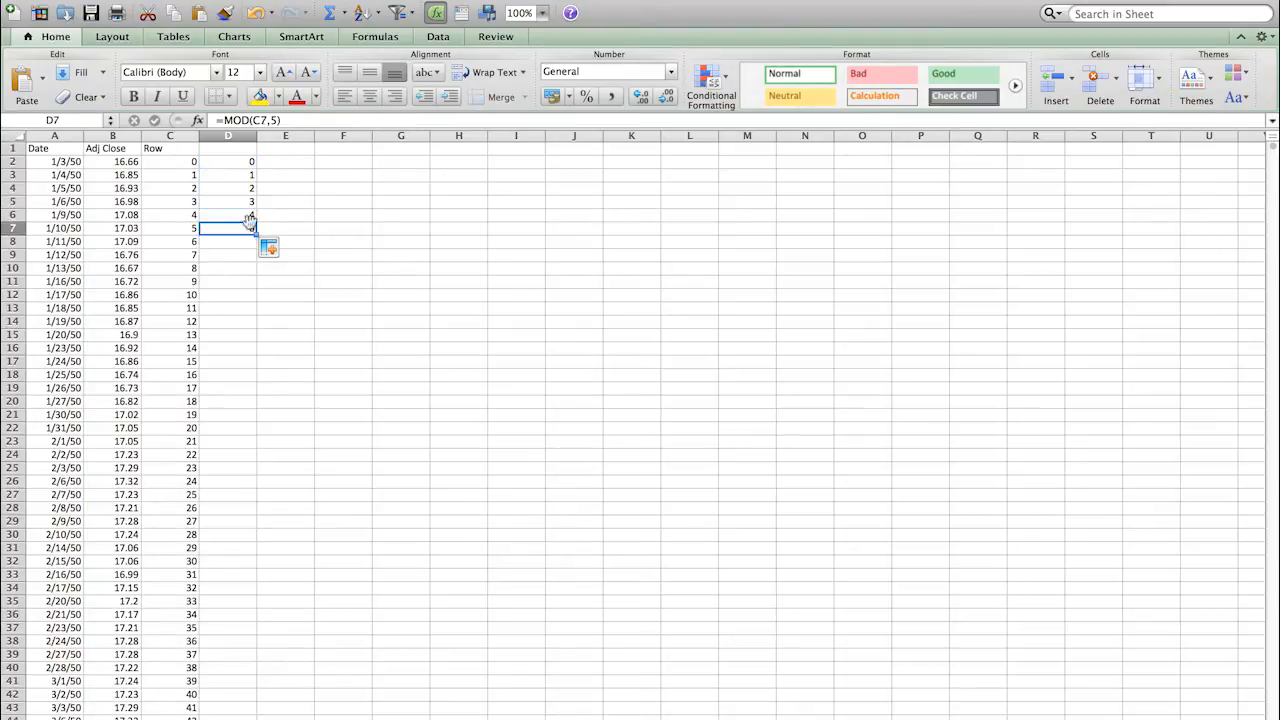
click(256, 238)
drag(256, 240, 251, 300)
click(232, 295)
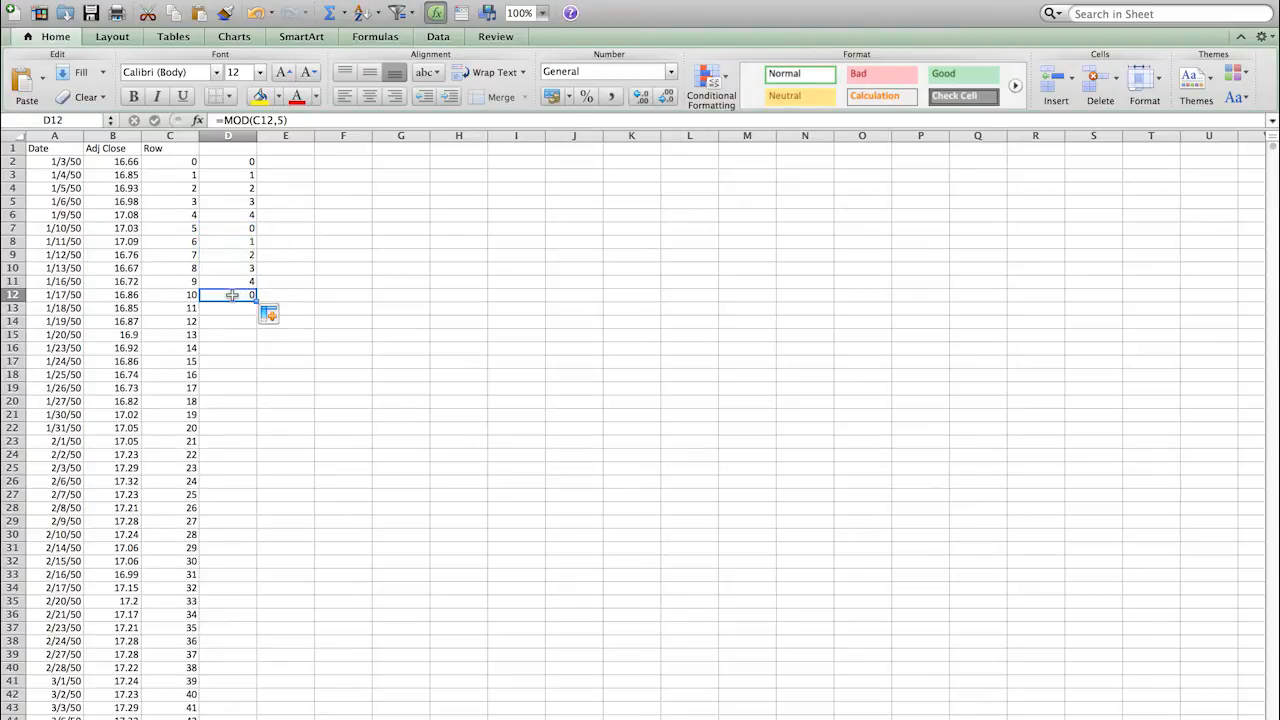
drag(256, 300, 240, 370)
click(230, 360)
double_click(256, 368)
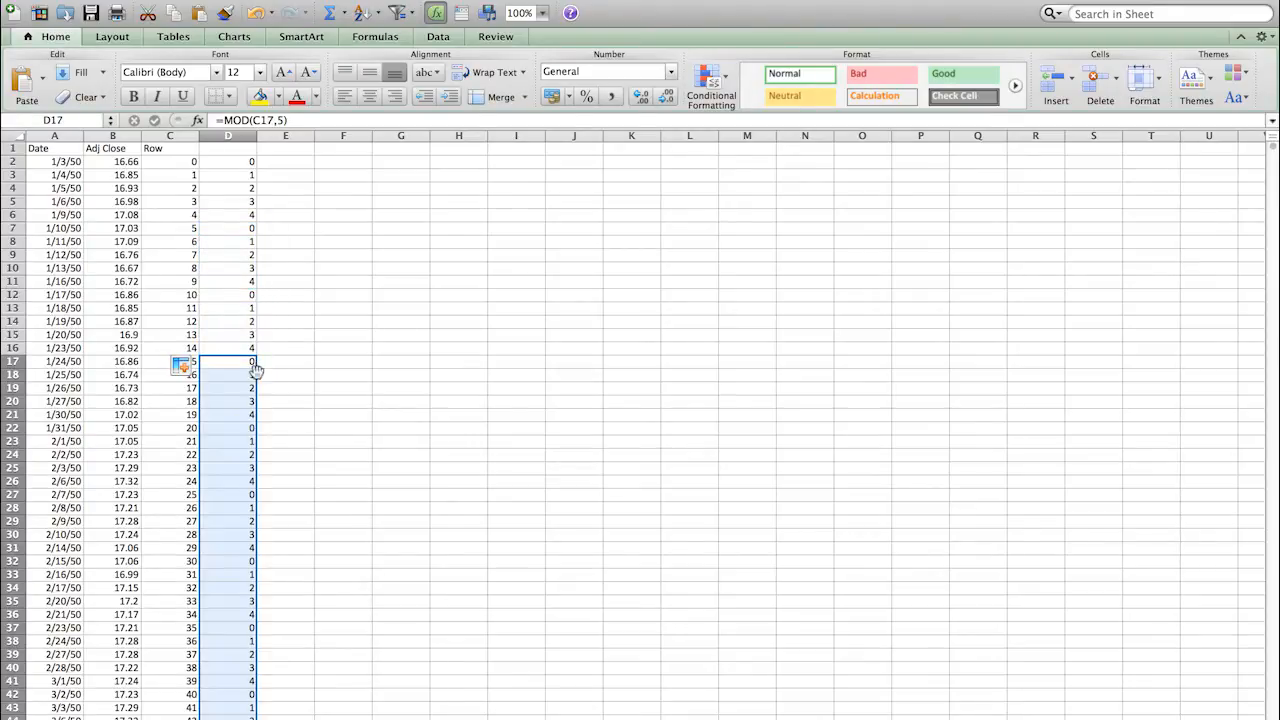
click(232, 136)
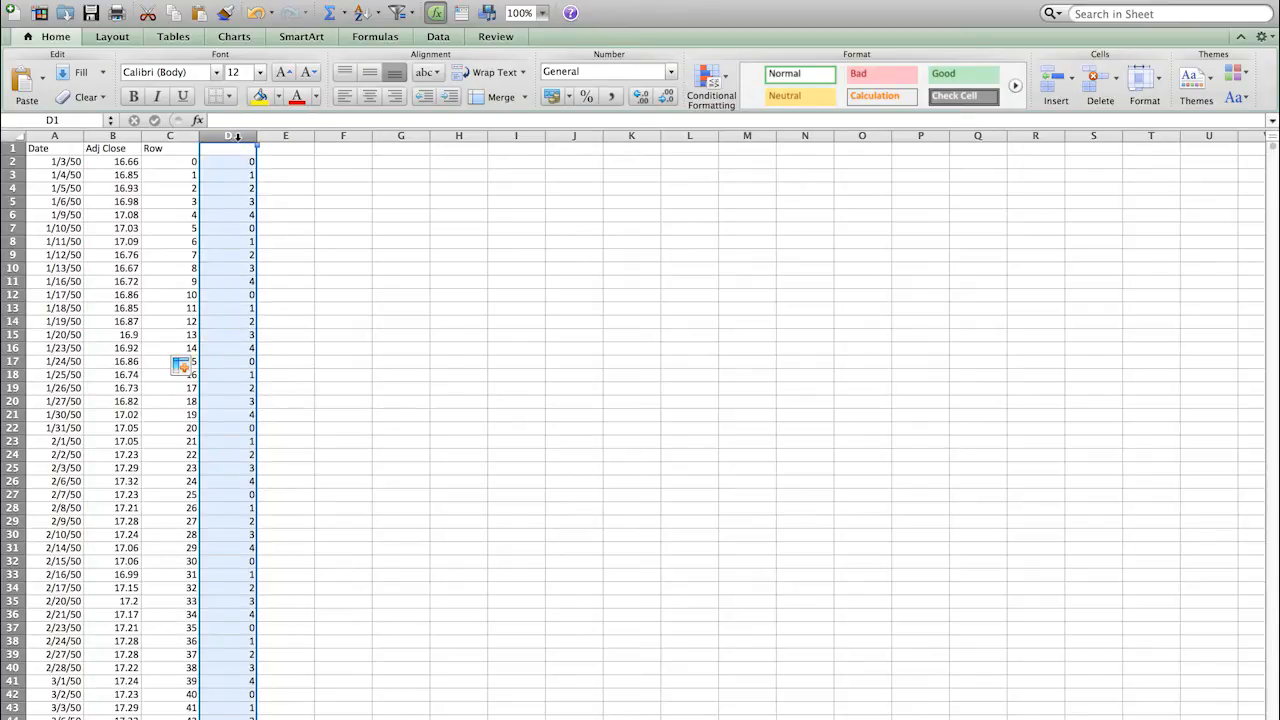
right_click(237, 137)
key(Escape)
Step: Turn on Data filtering and set column D's filter to Does Not Equal 0
click(438, 37)
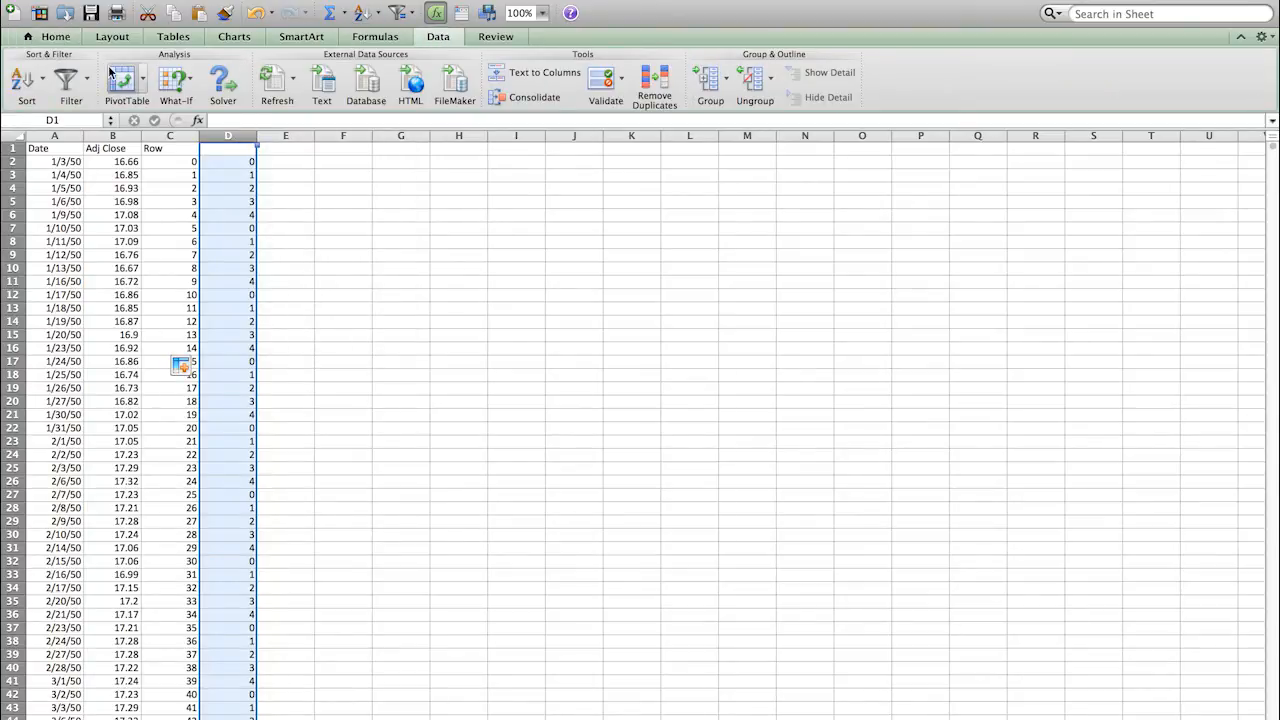
click(66, 80)
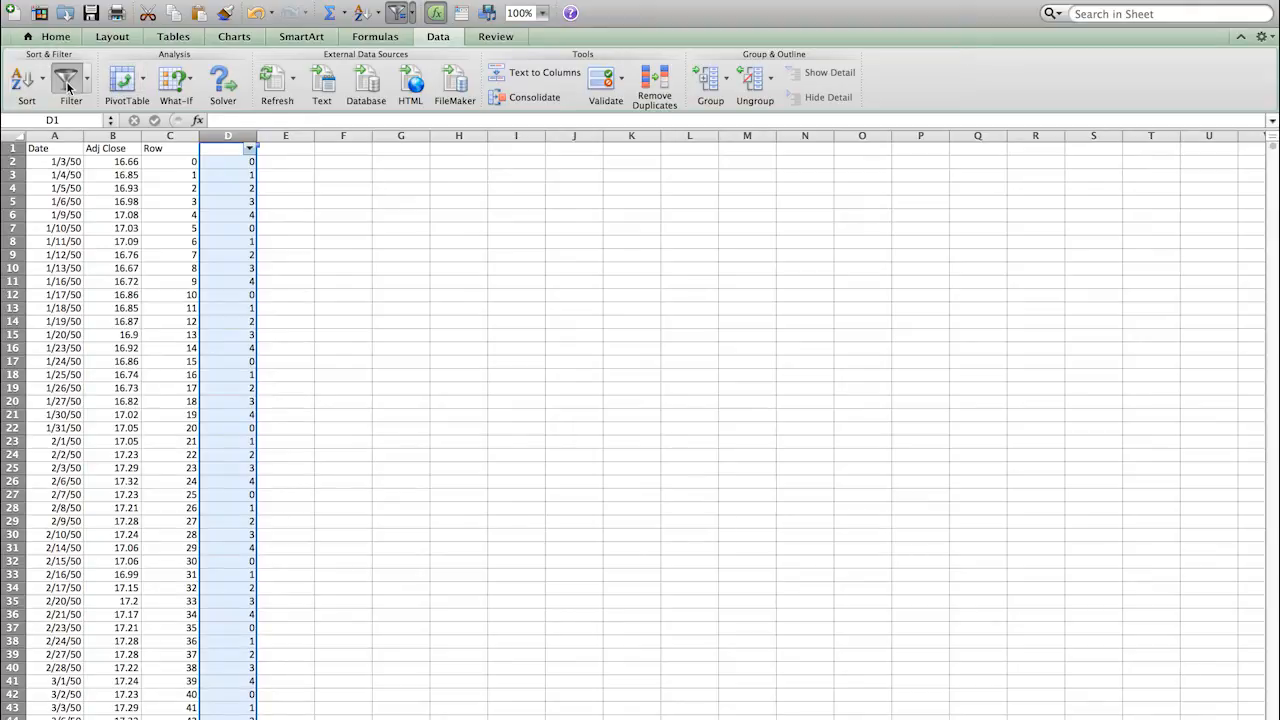
click(249, 150)
click(315, 290)
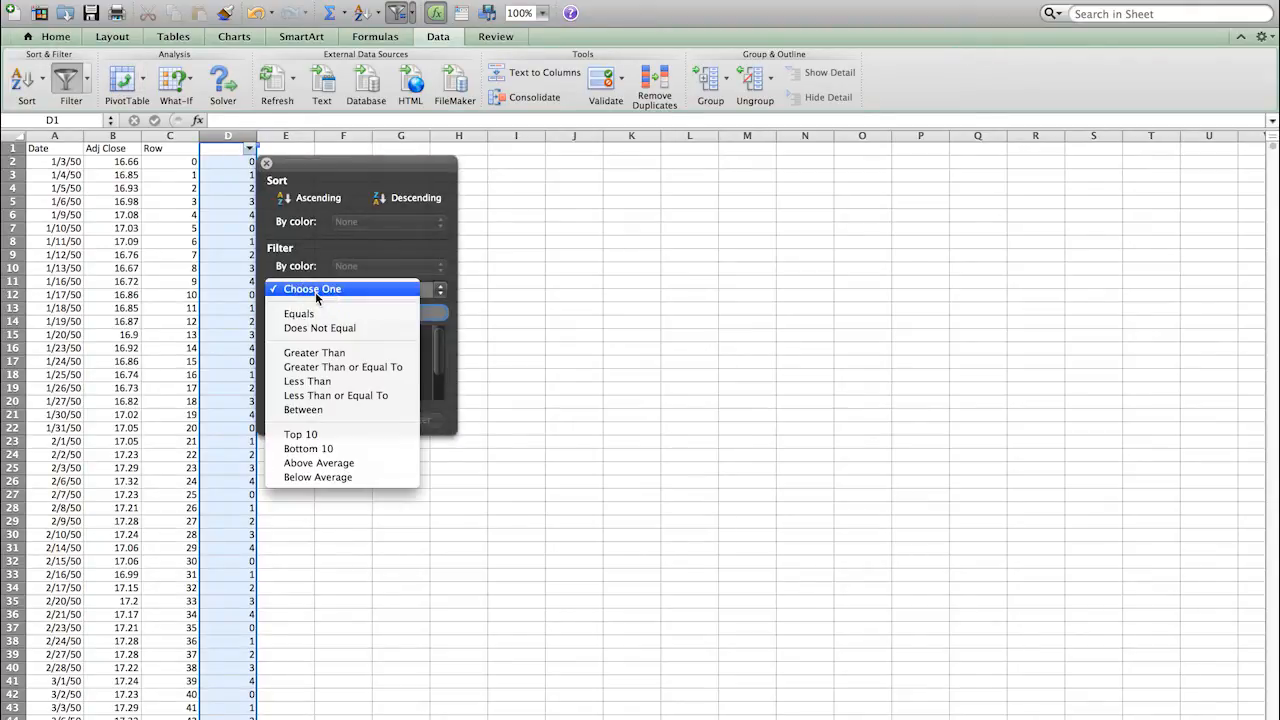
click(322, 328)
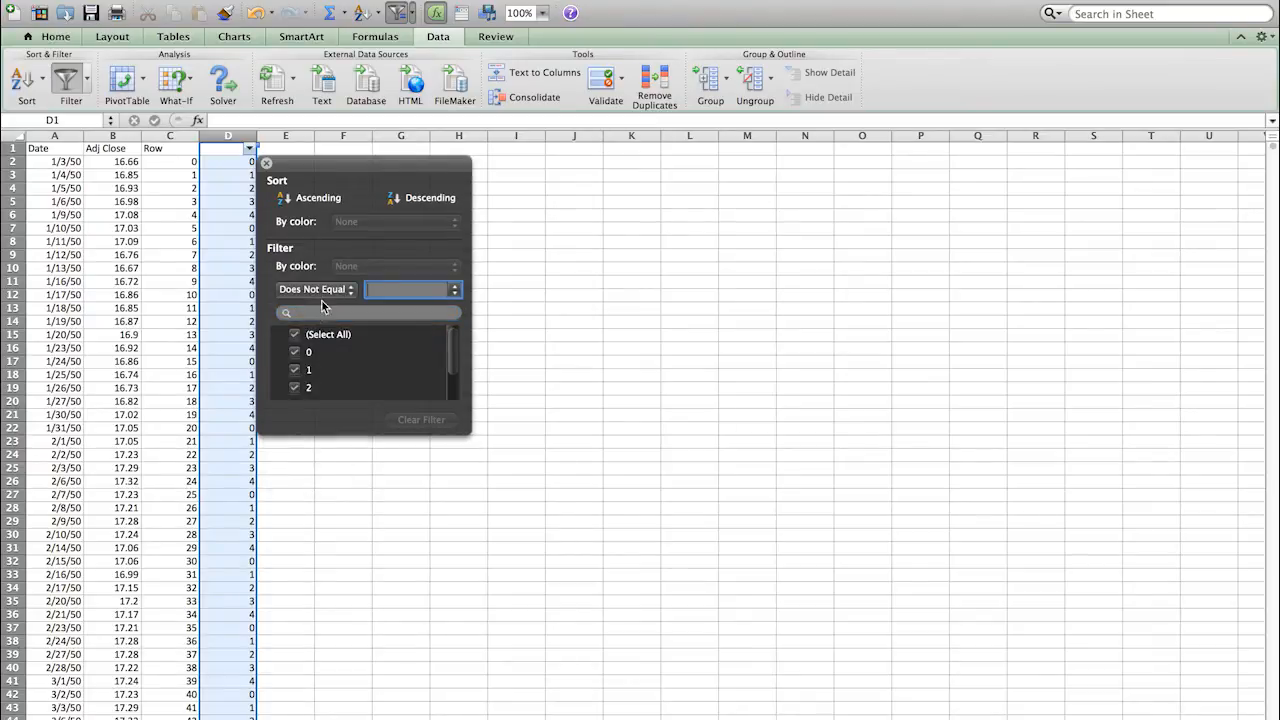
text(0)
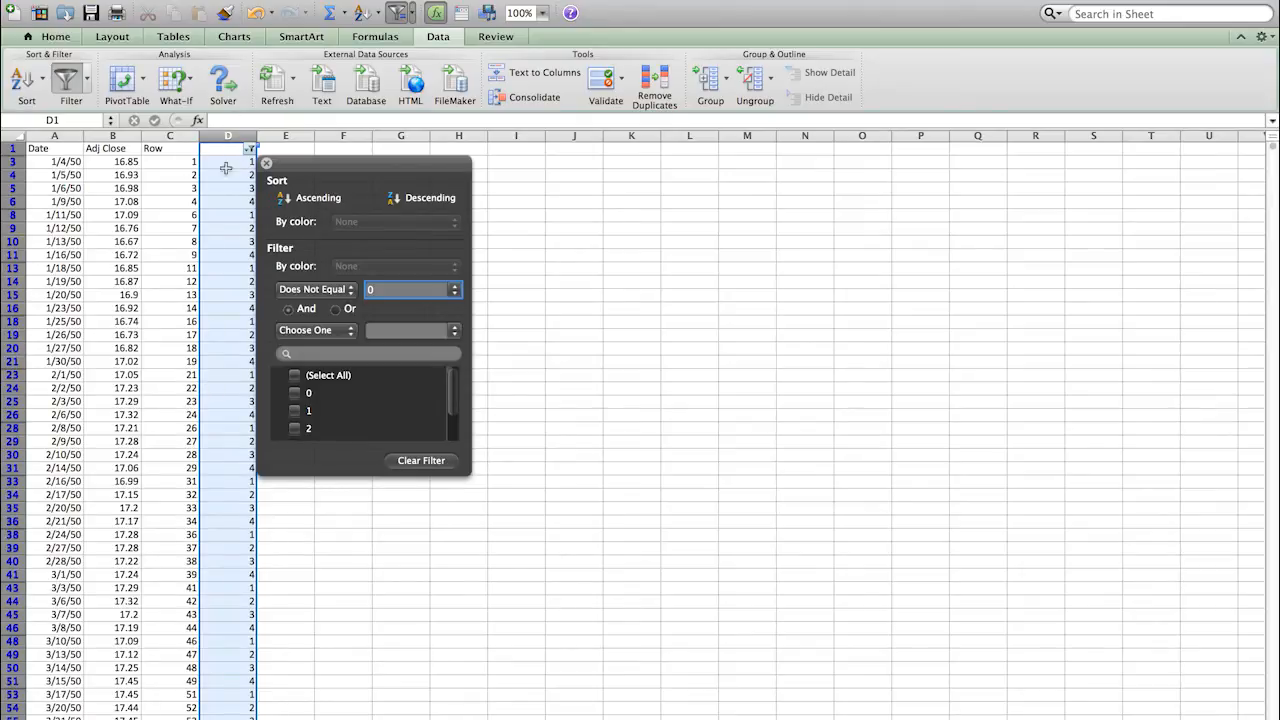
drag(291, 165, 352, 155)
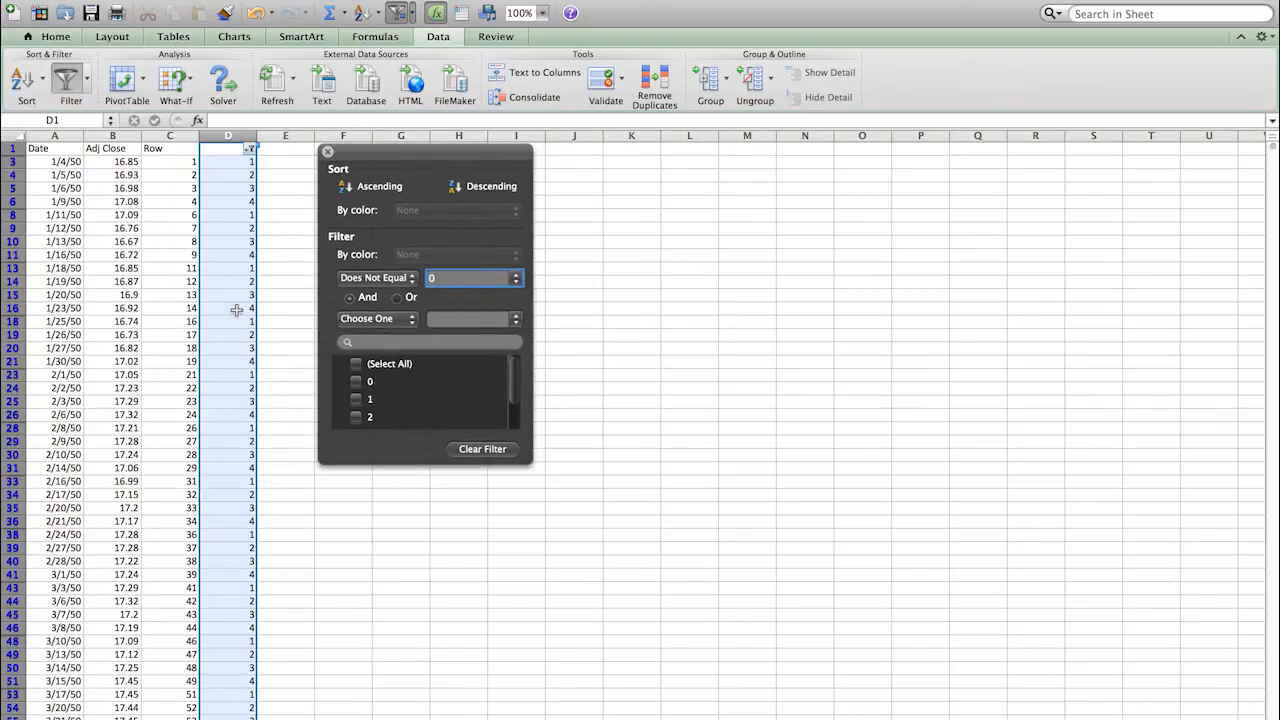
click(327, 152)
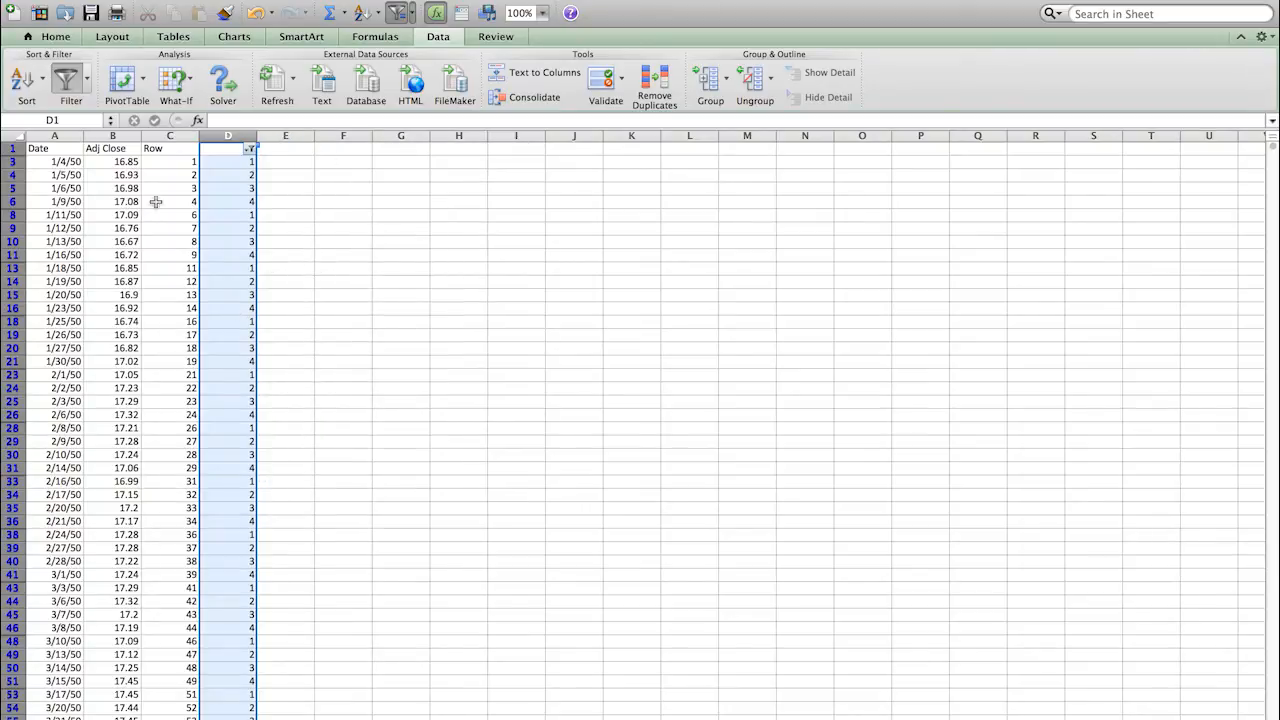
Step: Select the visible filtered rows from row 3 to the last data row and delete them
click(14, 161)
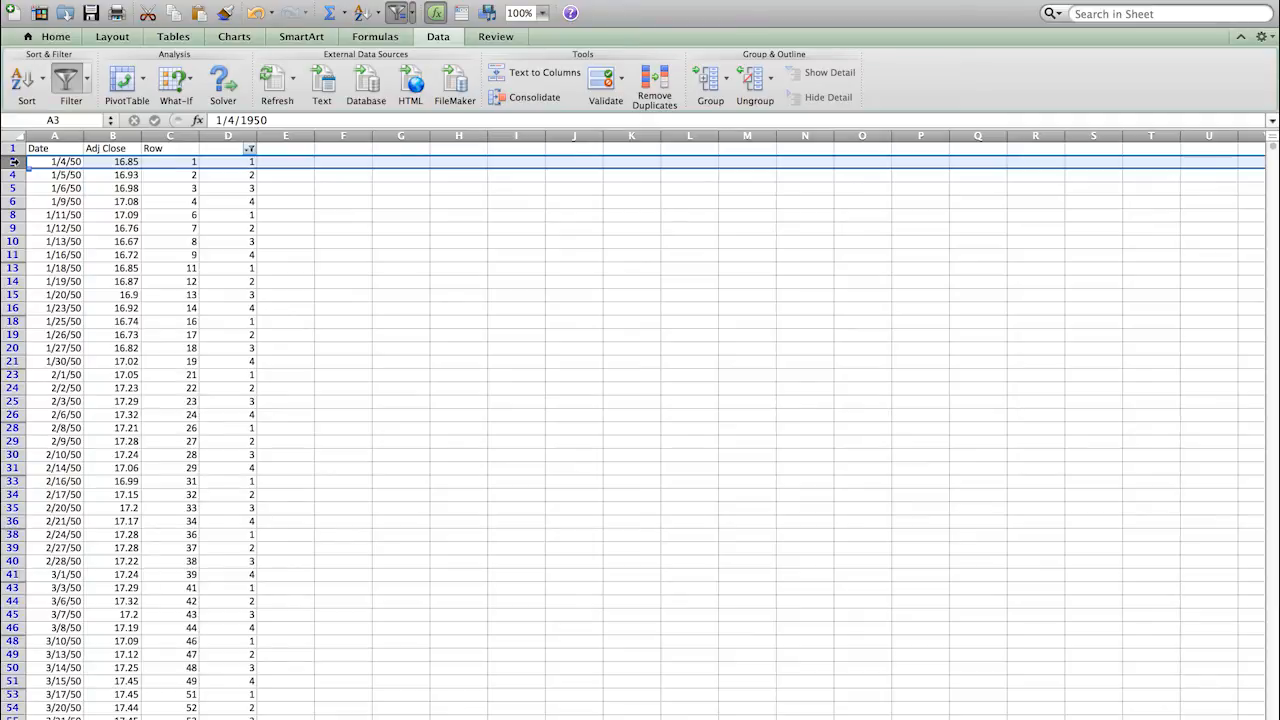
key(ctrl+shift+Down)
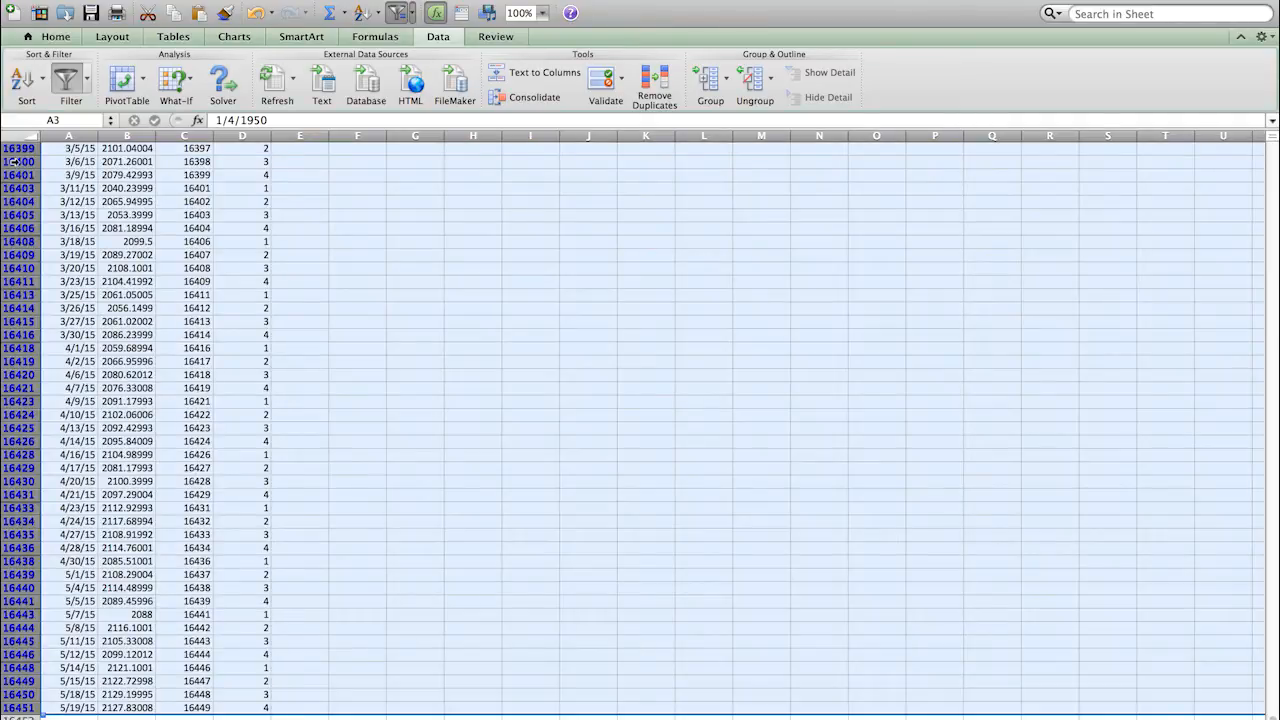
right_click(16, 162)
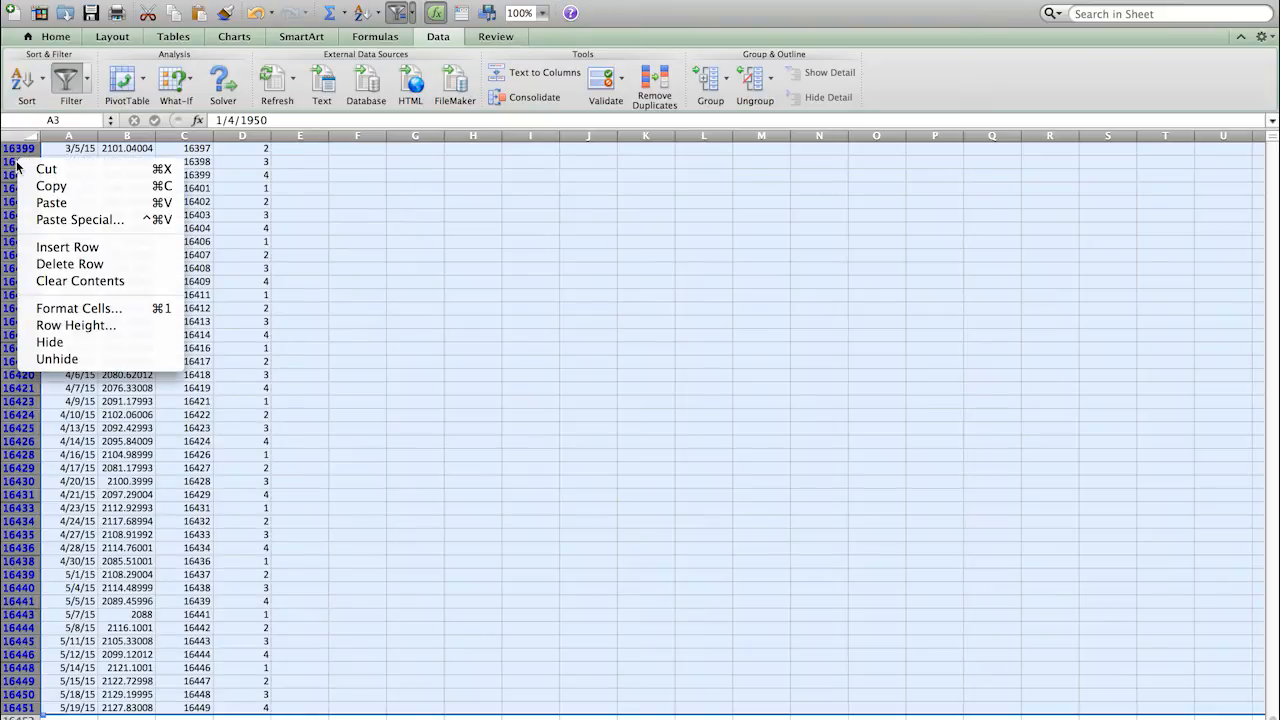
click(72, 264)
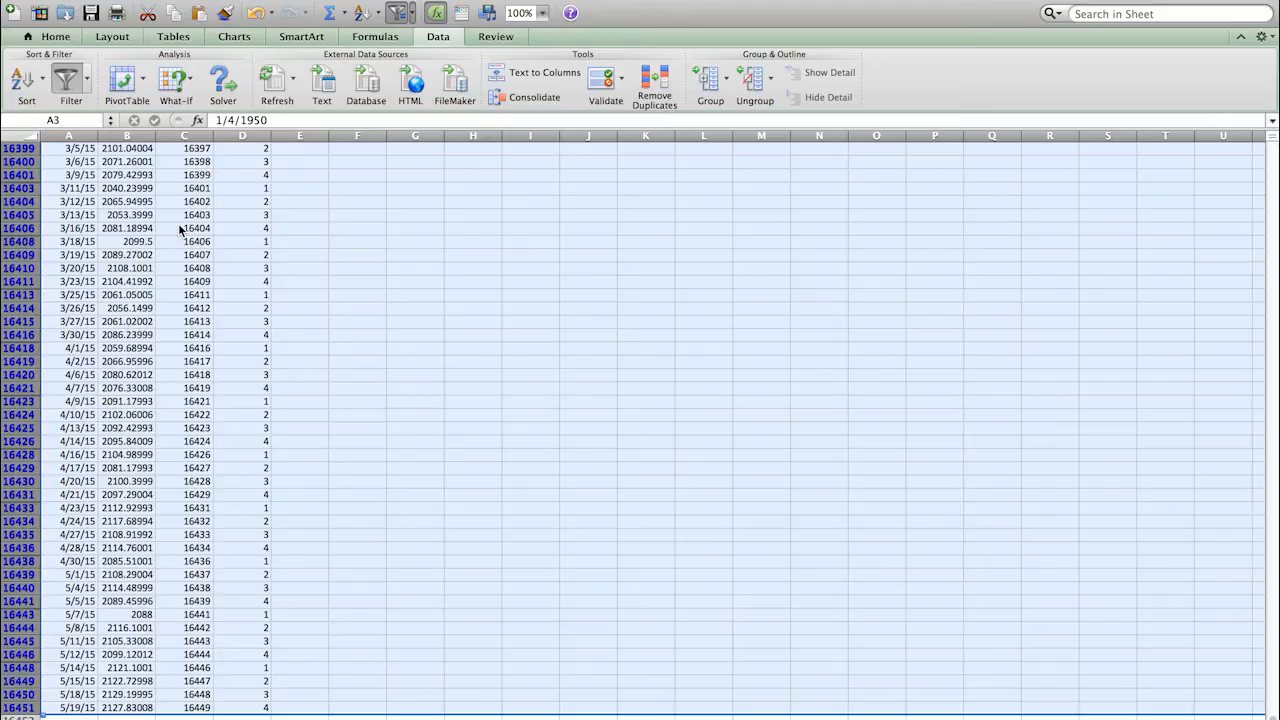
key(super+minus)
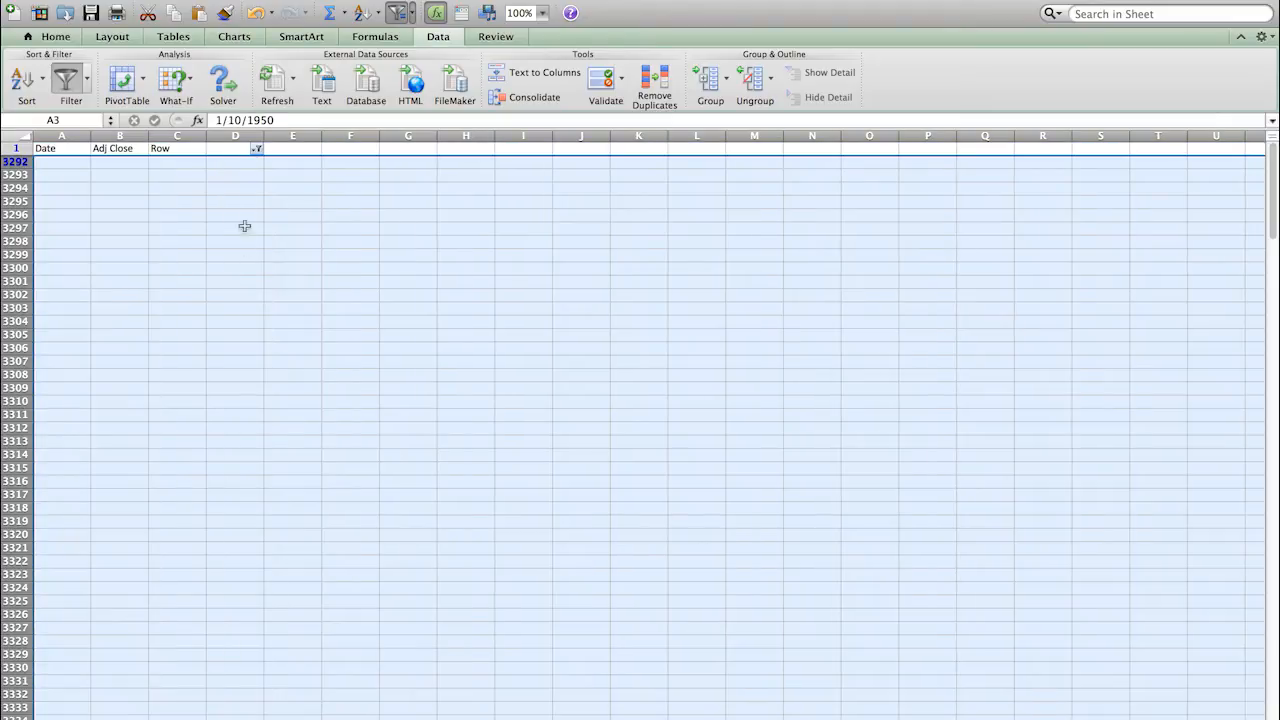
Step: Clear the Does Not Equal 0 filter from column D
click(256, 149)
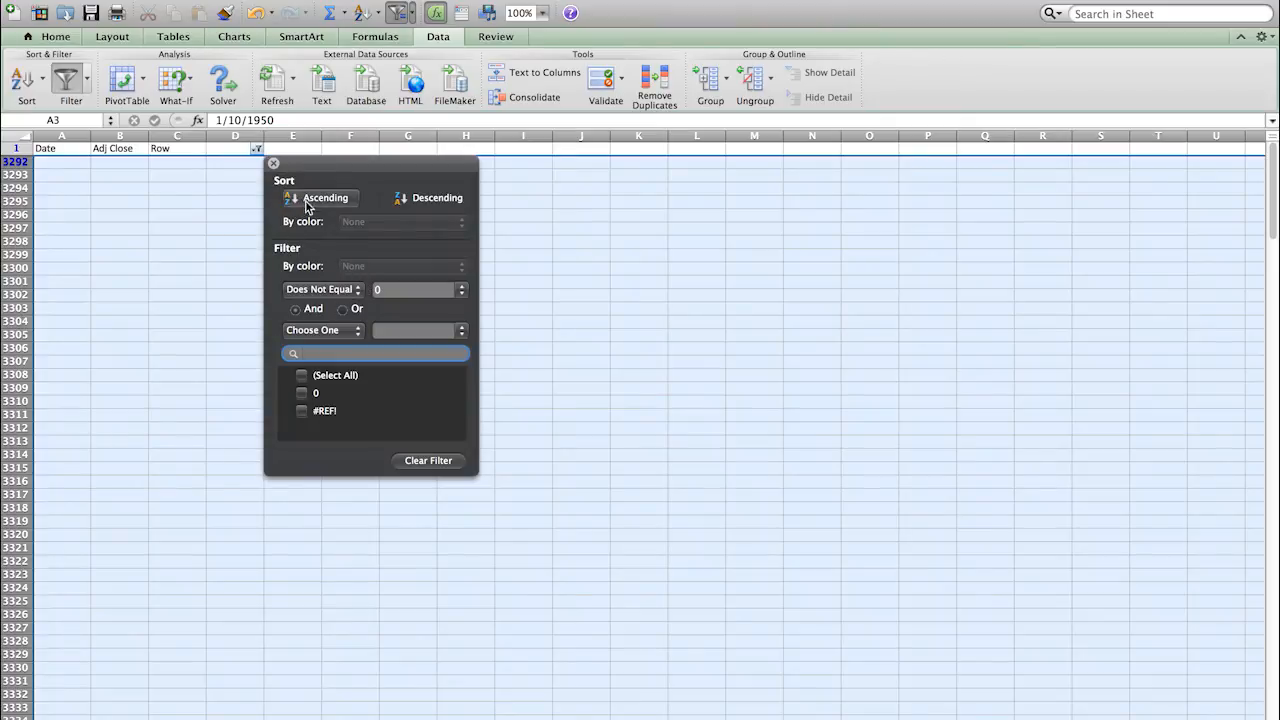
click(413, 461)
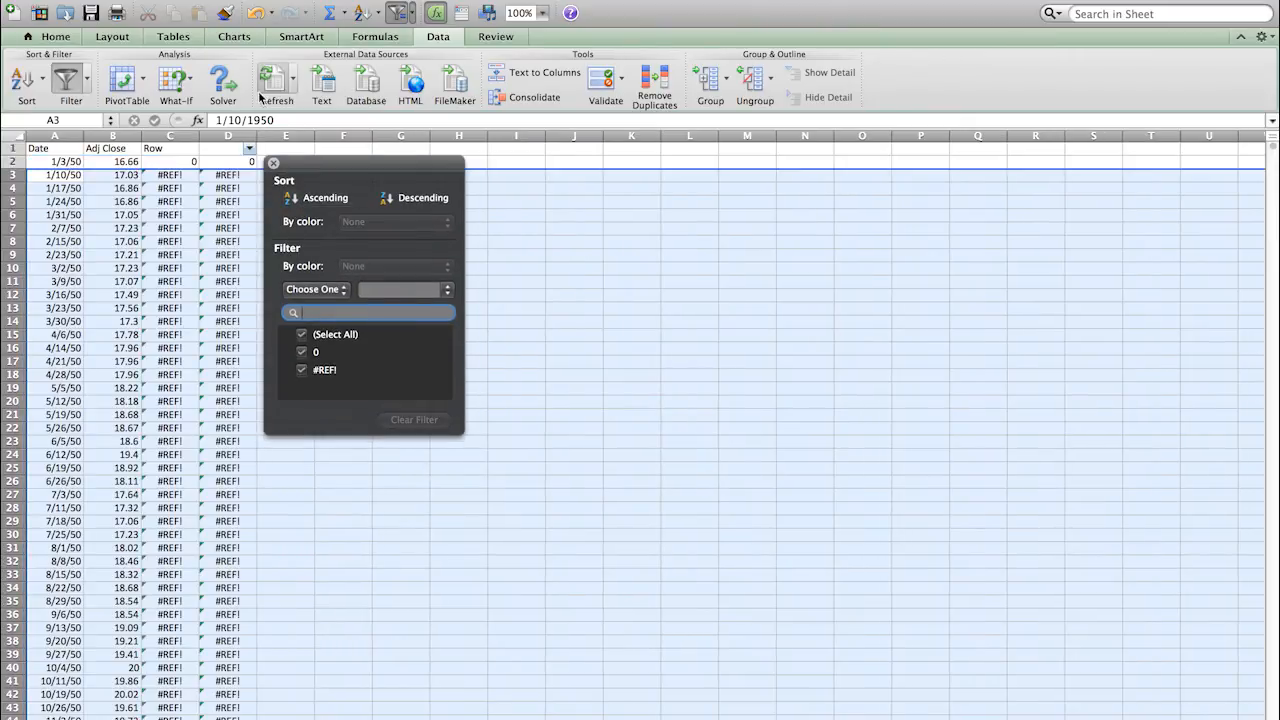
click(273, 163)
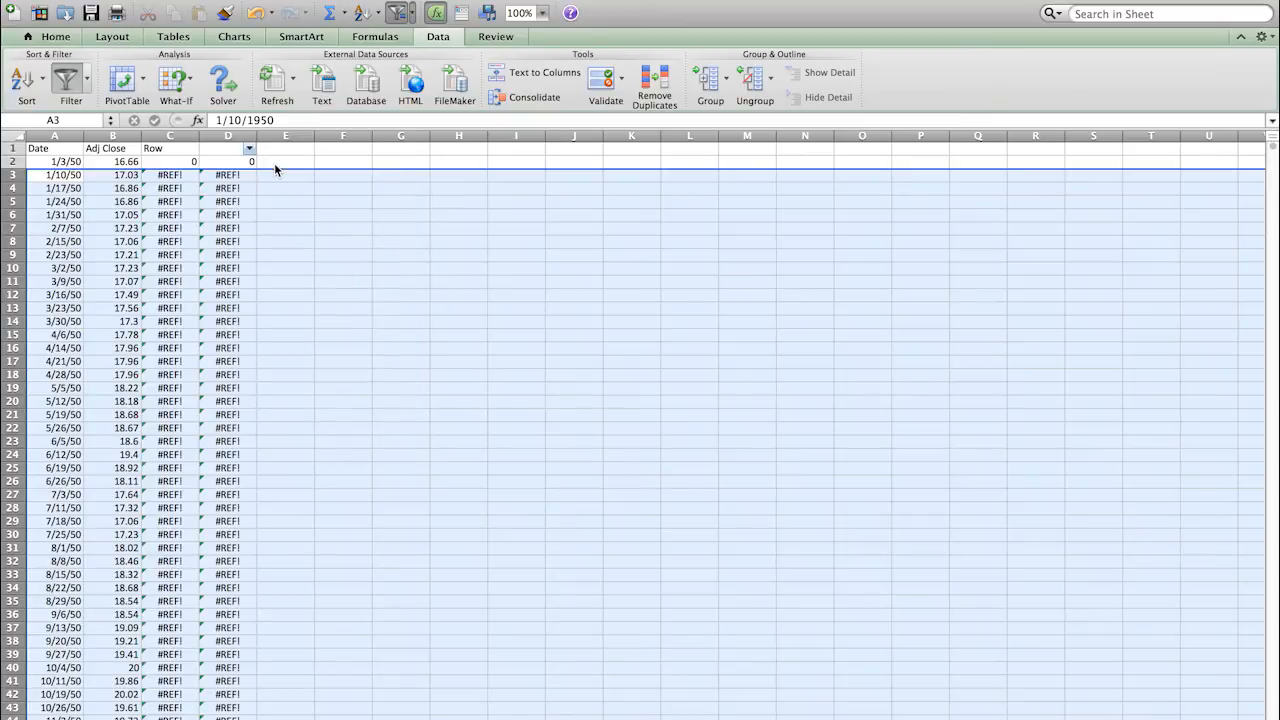
Step: Delete helper columns C (Row) and D (remainder), leaving Date and Adj Close
click(170, 136)
click(170, 175)
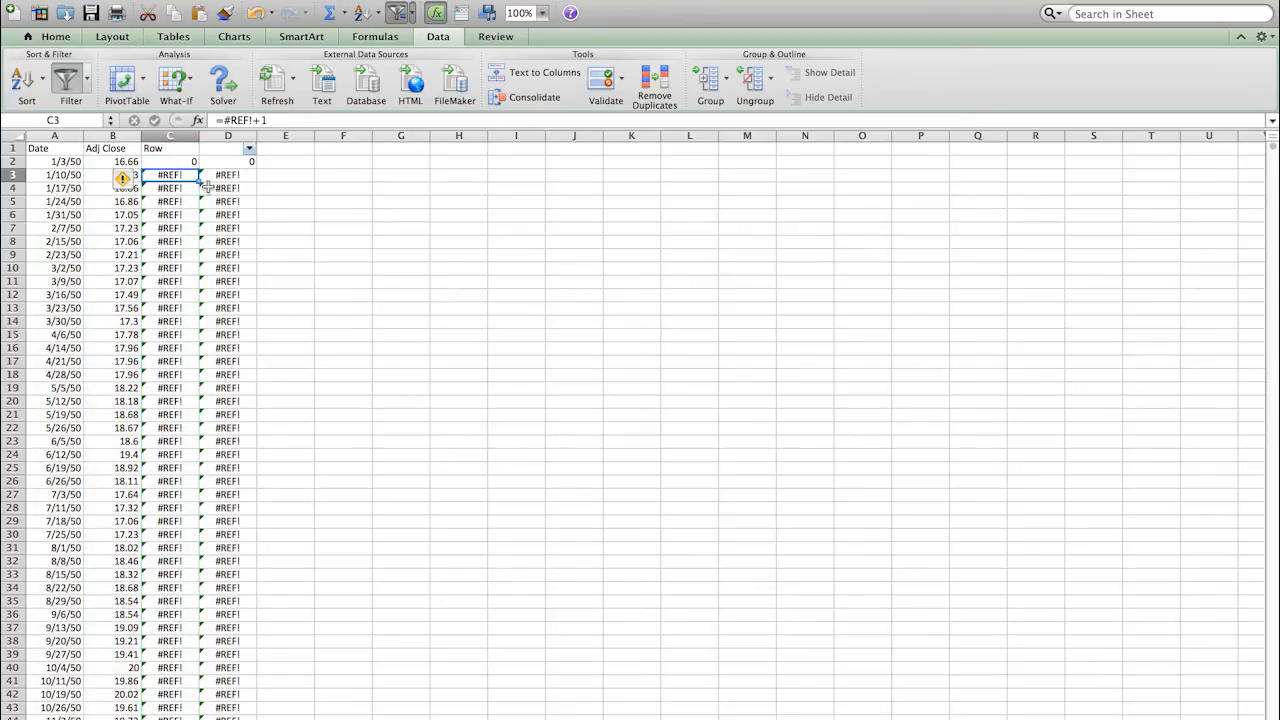
click(174, 136)
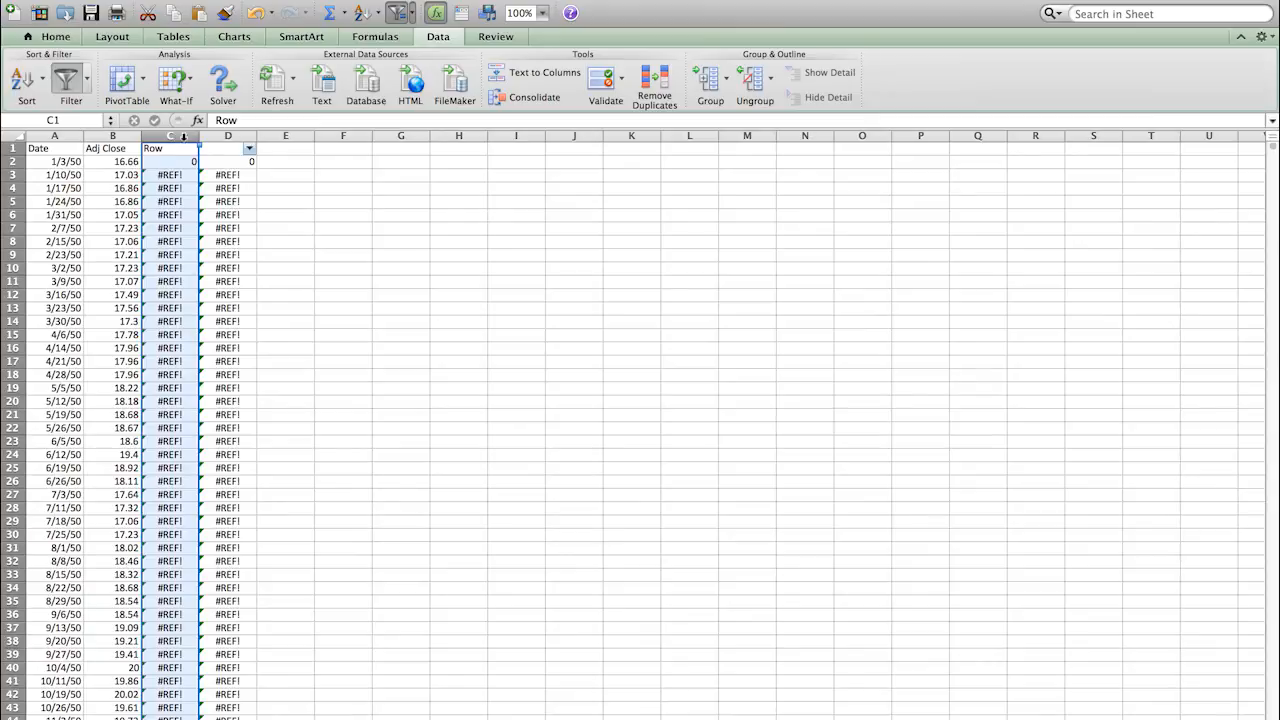
shift+click(226, 135)
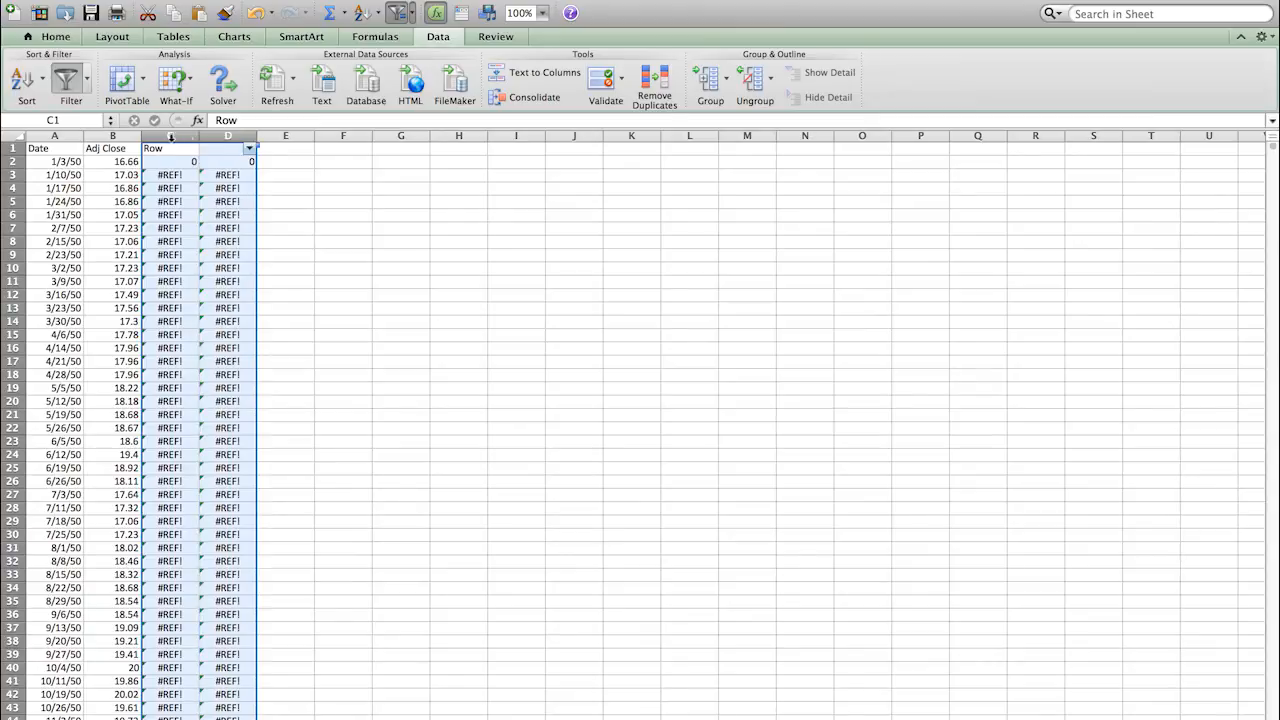
right_click(161, 141)
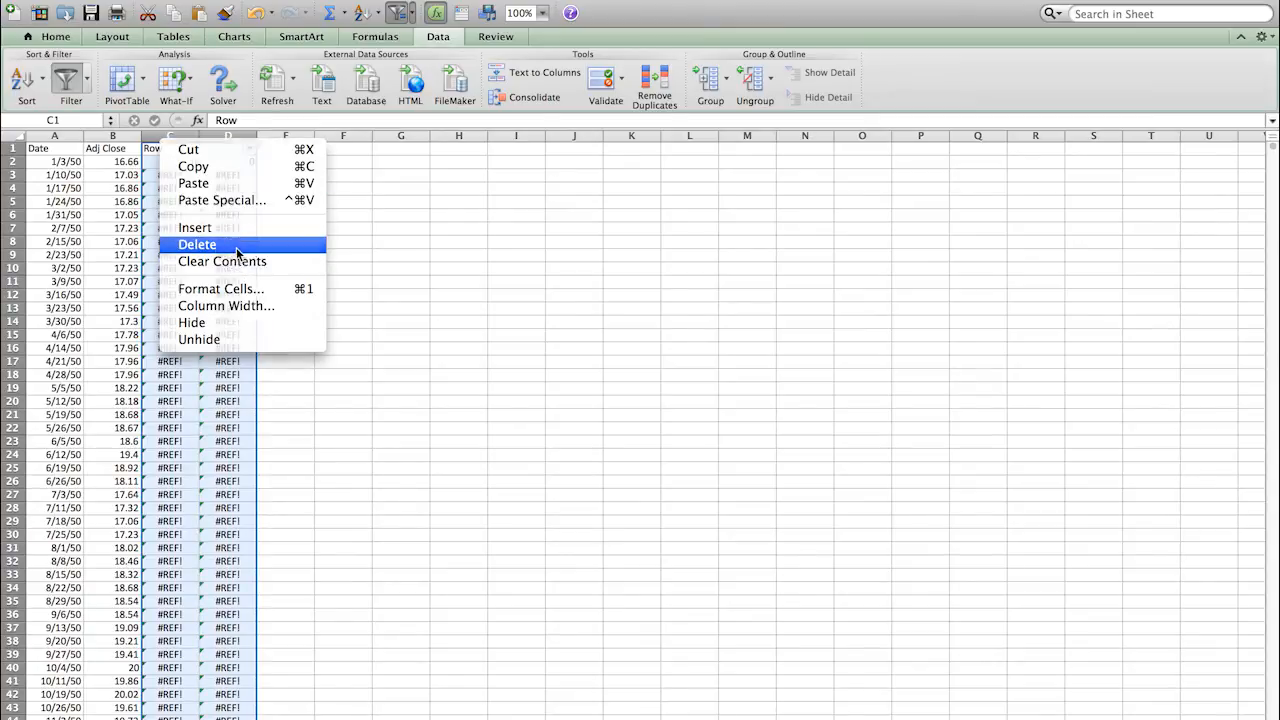
click(210, 244)
click(166, 174)
click(48, 150)
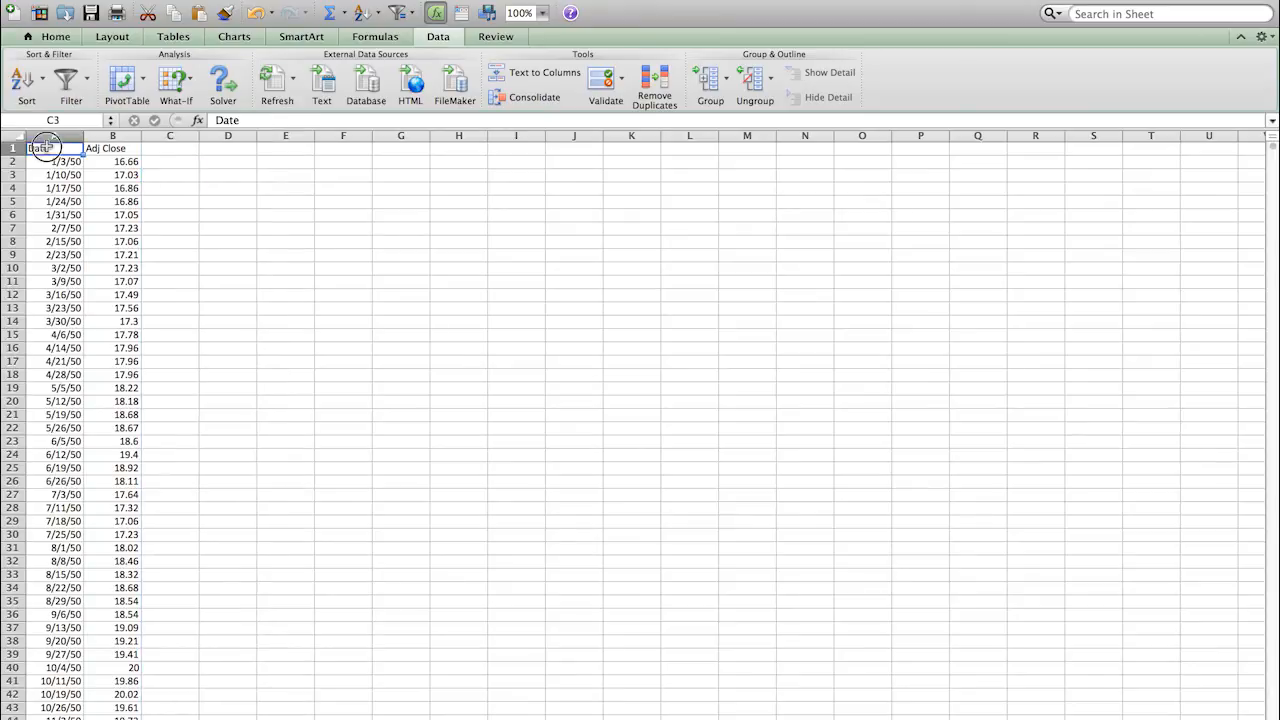
Step: Select the Date and Adj Close data range A1:B3291
key(Right)
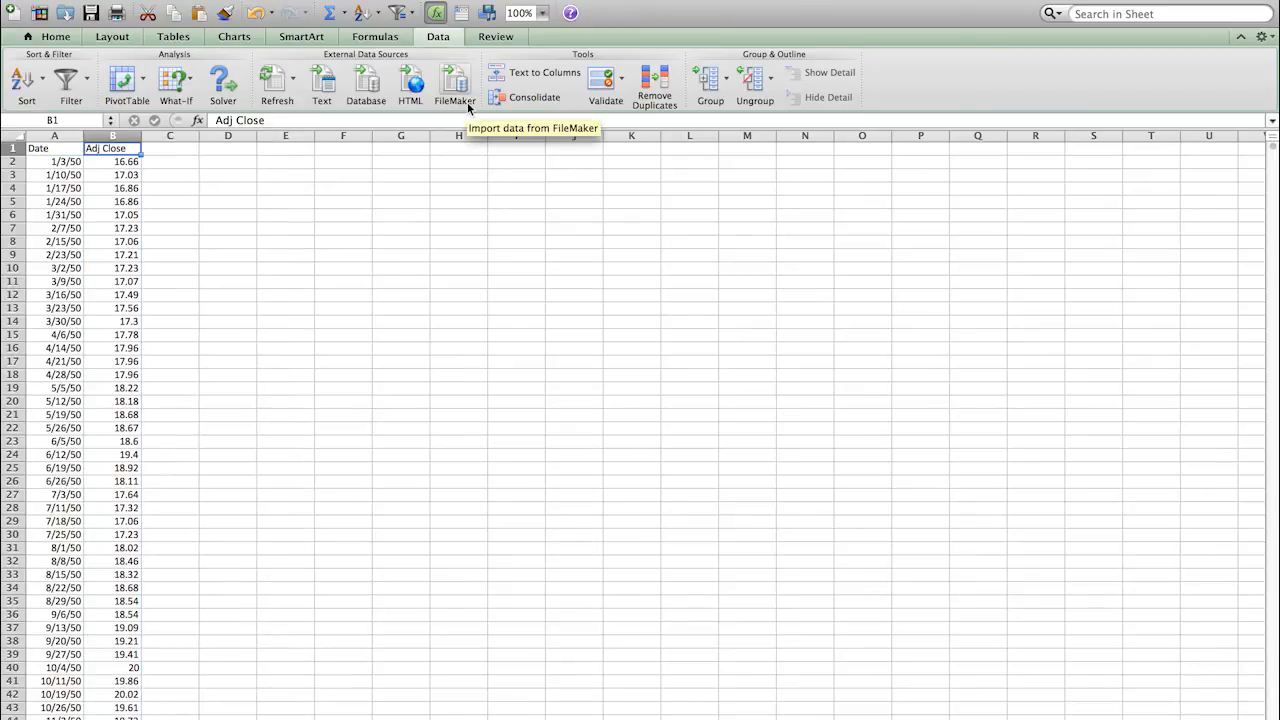
key(Down)
key(ctrl+Down)
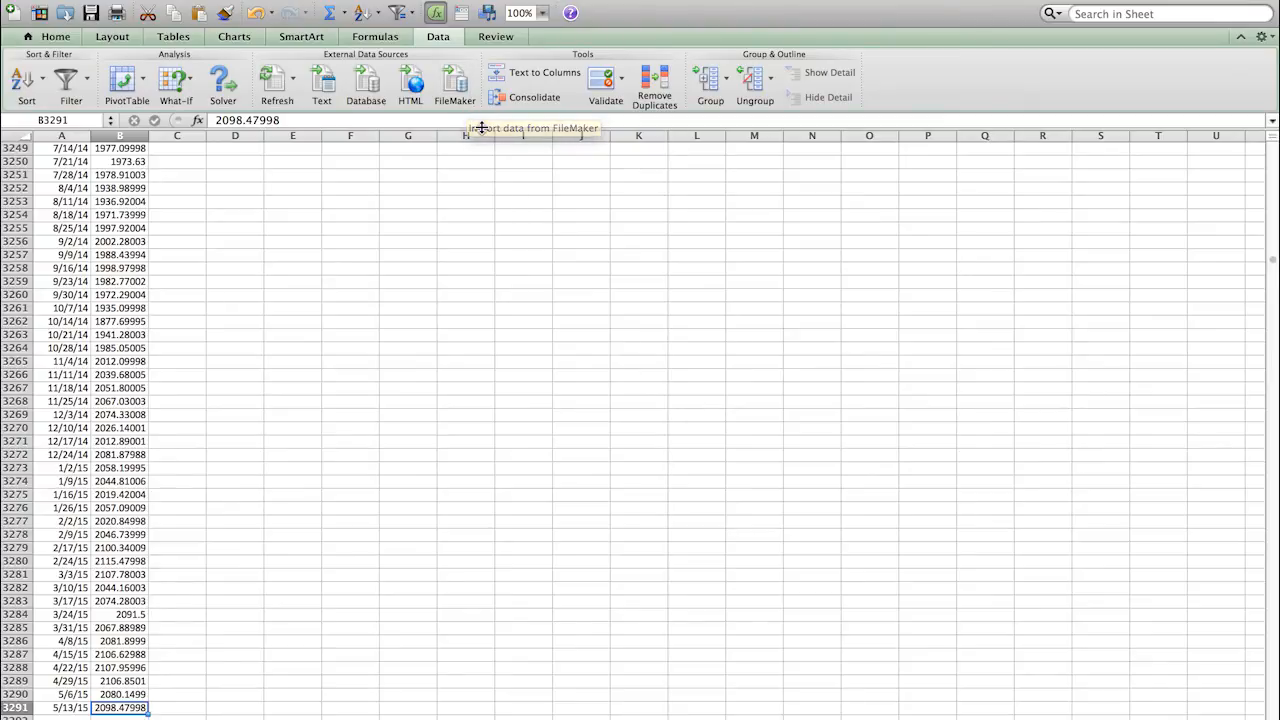
key(ctrl+Up)
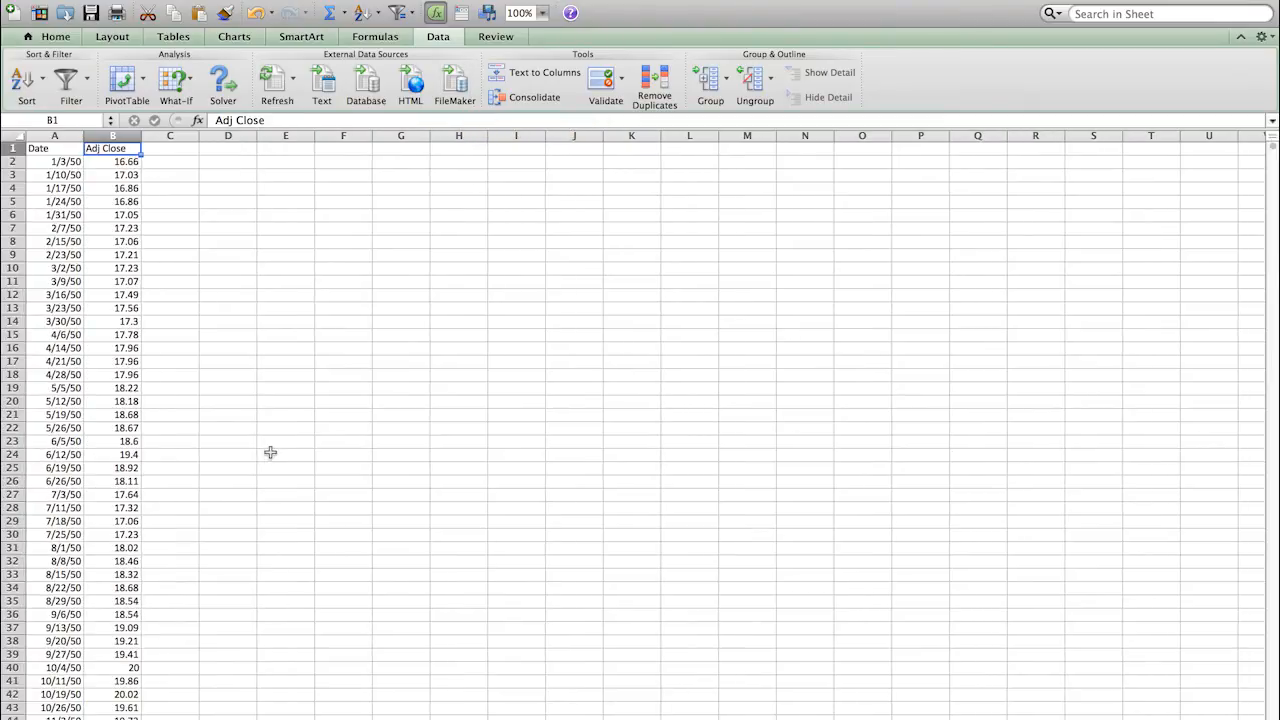
click(57, 149)
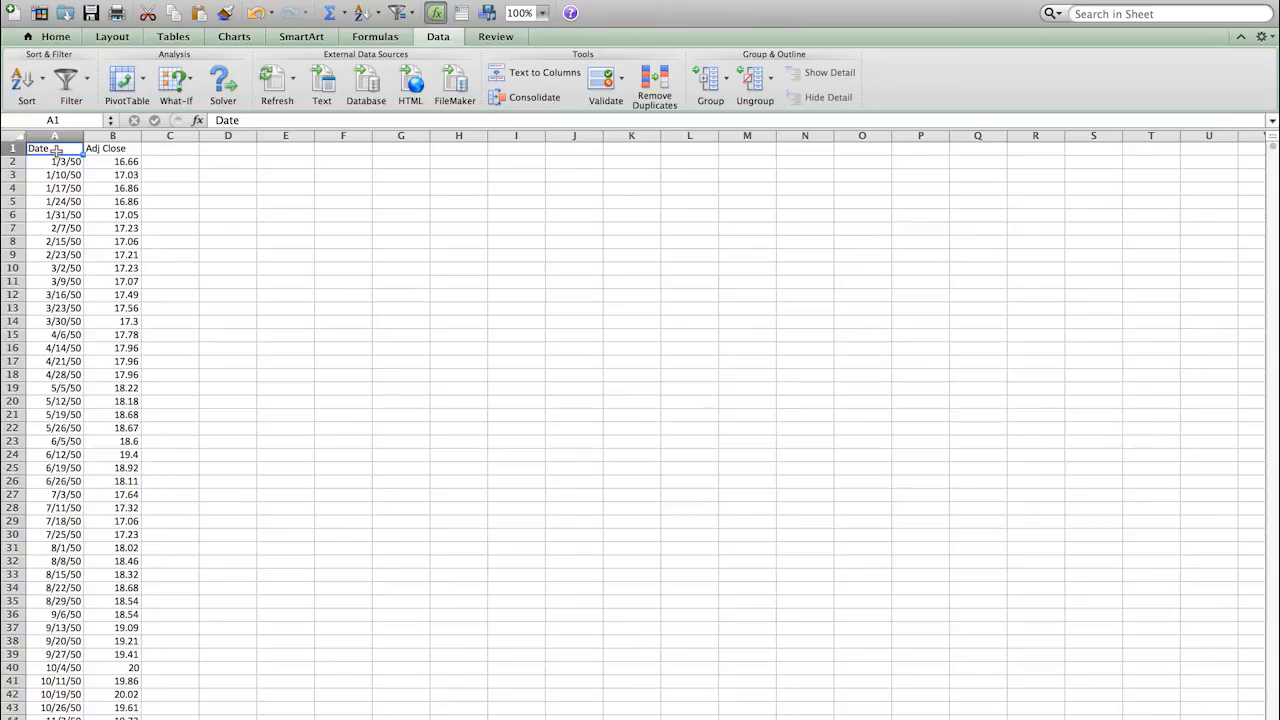
key(ctrl+shift+Right)
key(ctrl+shift+Down)
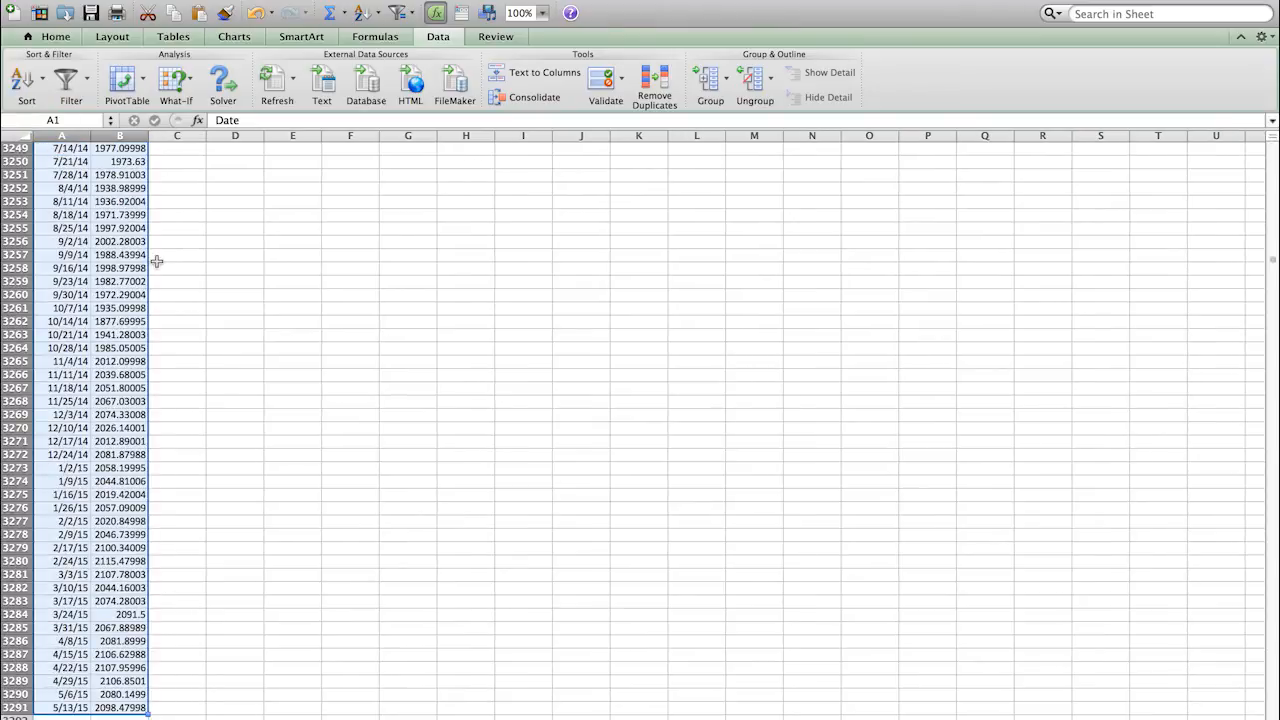
Step: Insert a Line chart of the selection, enlarge it, and move it further left
click(240, 37)
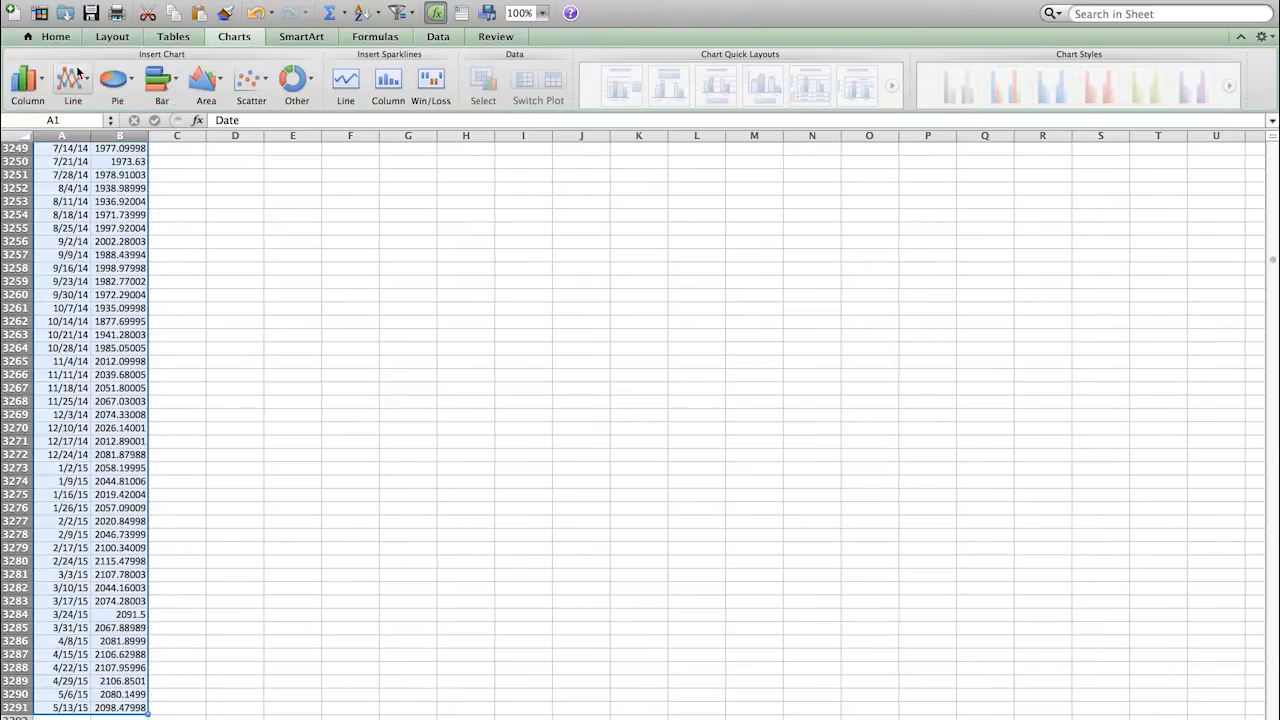
click(72, 80)
click(55, 165)
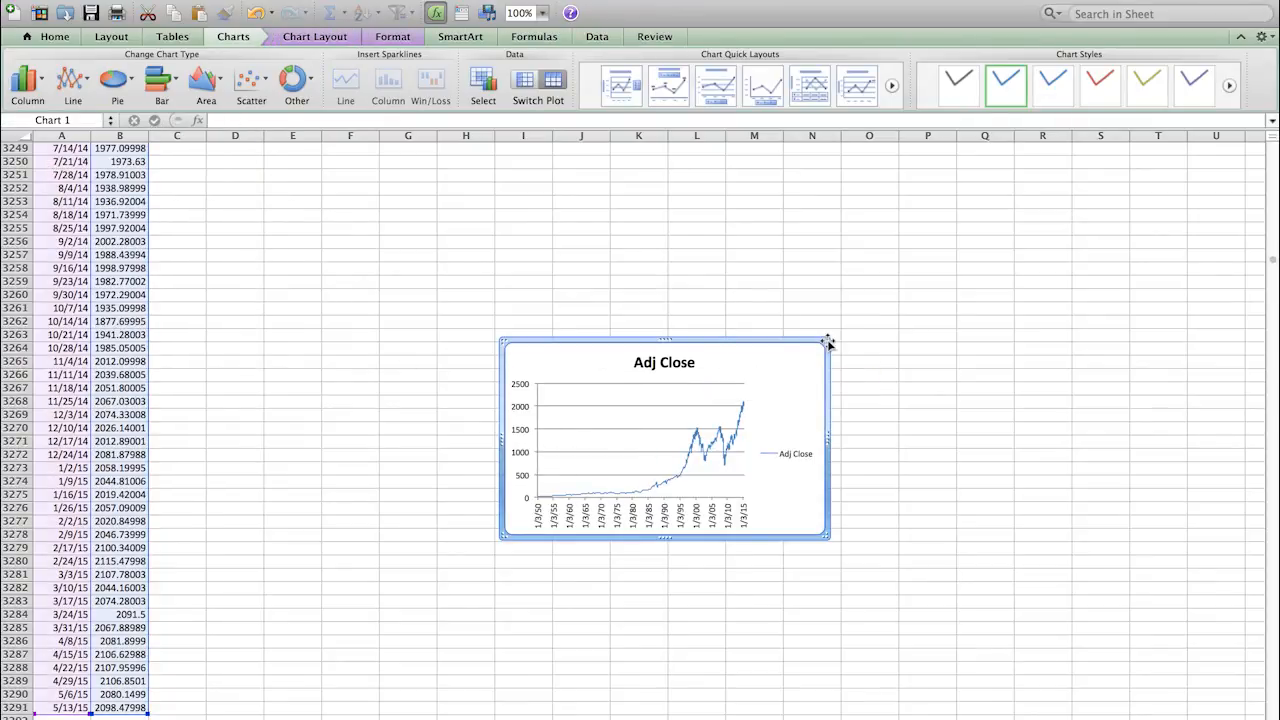
drag(827, 342, 1138, 180)
drag(1010, 218, 766, 257)
drag(766, 257, 714, 240)
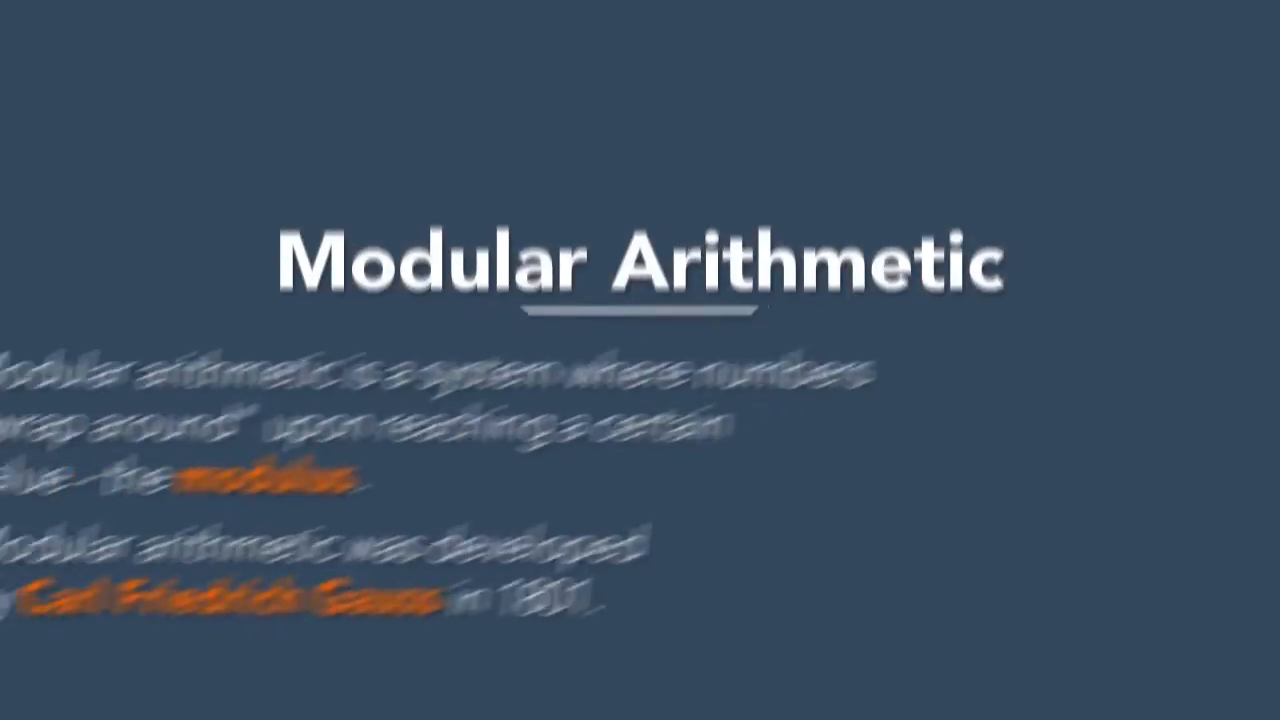